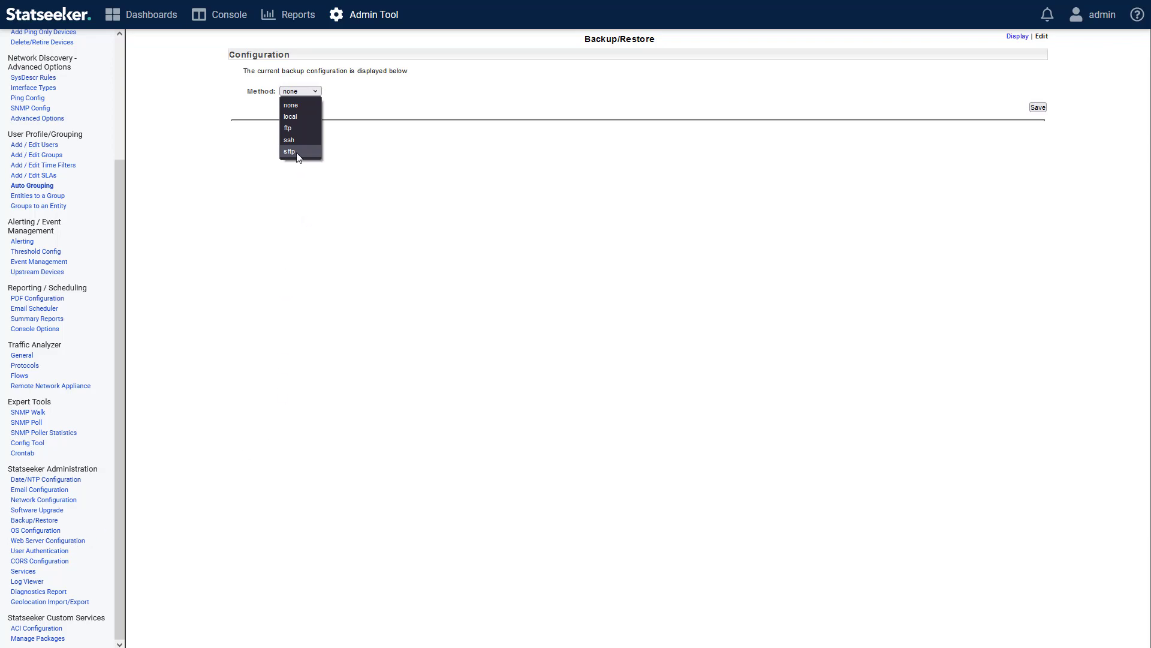
Switch the backup method to ftp and ssh to examine each one's settings, and look at the remaining method choices.
{"action": "left_click", "coordinate": [289, 128]}
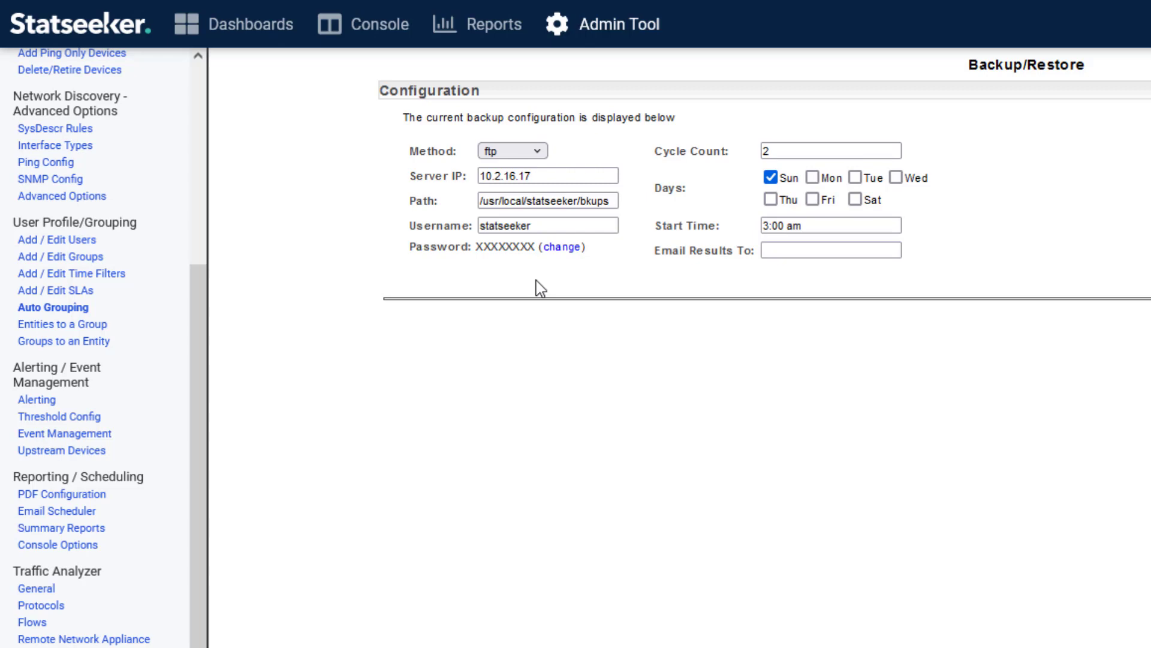
{"action": "left_click", "coordinate": [535, 152]}
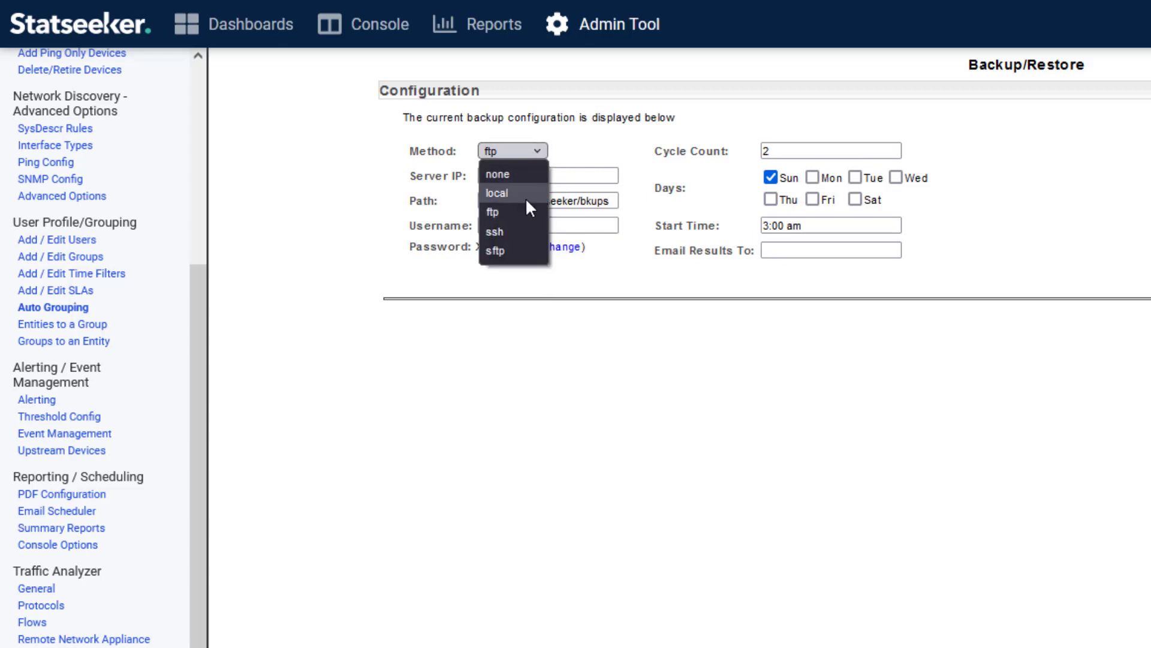
{"action": "left_click", "coordinate": [514, 231]}
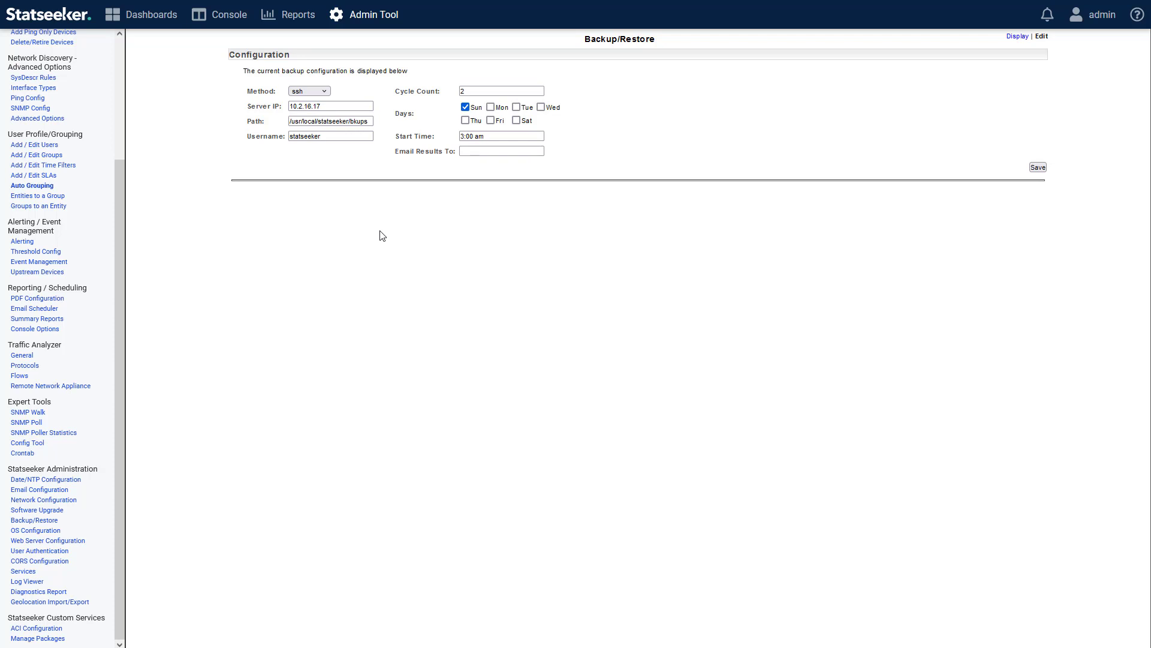
{"action": "left_click", "coordinate": [325, 92]}
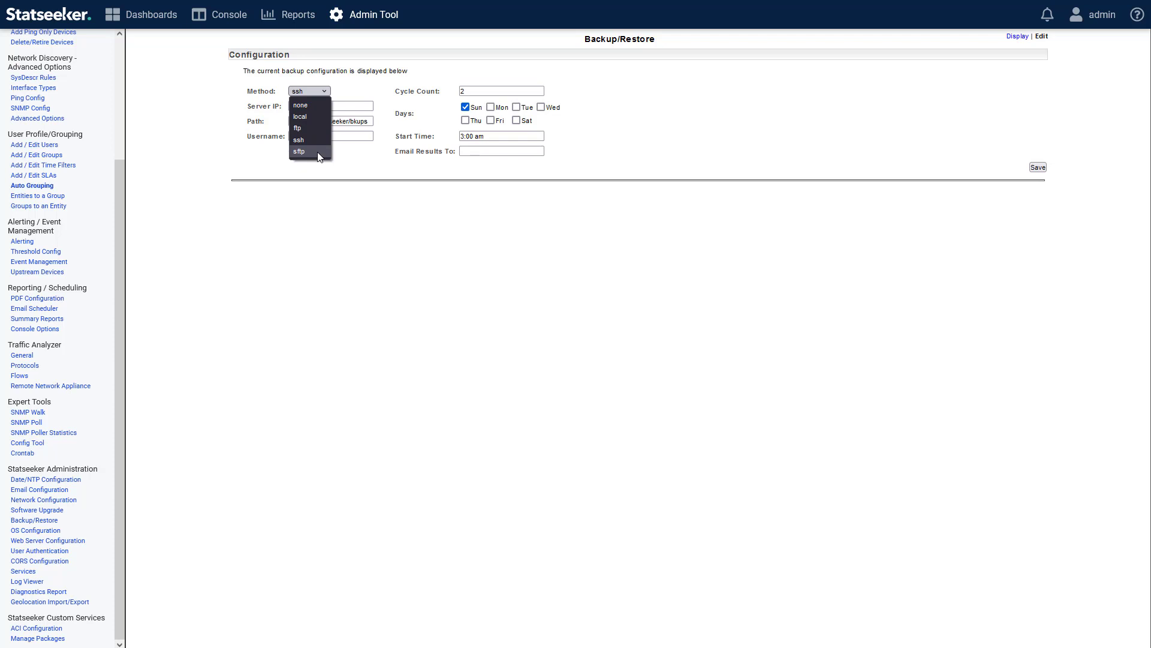
{"action": "left_click", "coordinate": [303, 240]}
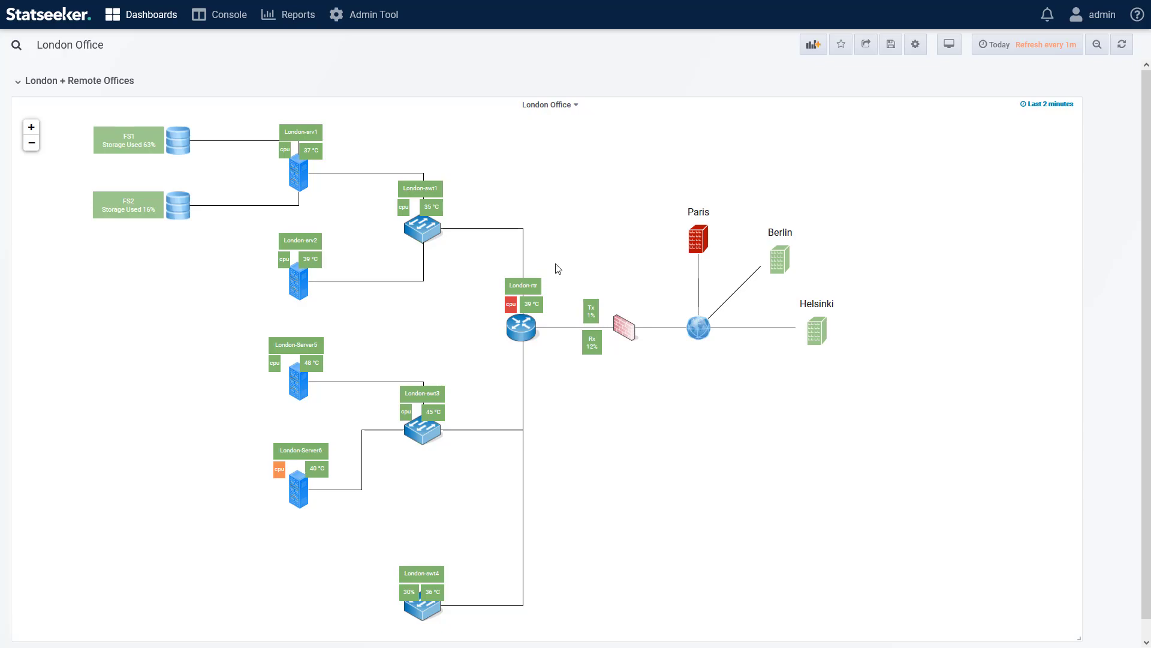
Follow the London-rtr link on the map, and open the London Office panel's image map settings with the London-rtr Ping State node expanded.
{"action": "left_click", "coordinate": [526, 291]}
{"action": "left_click", "coordinate": [560, 107]}
{"action": "left_click", "coordinate": [556, 145]}
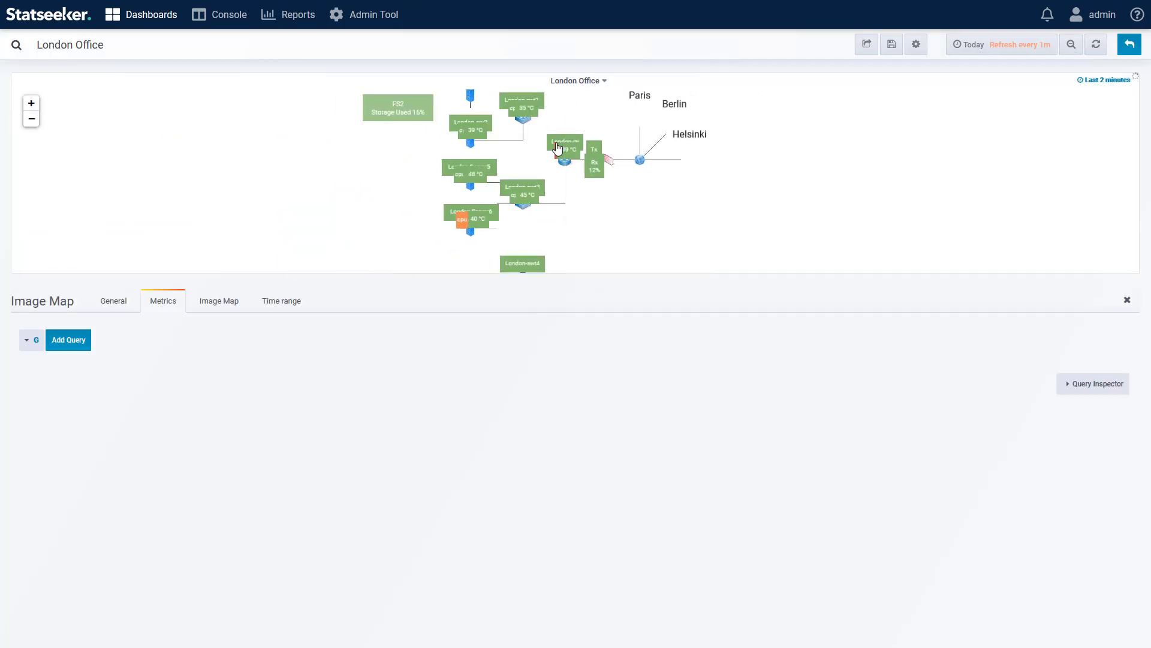
{"action": "left_click", "coordinate": [219, 302]}
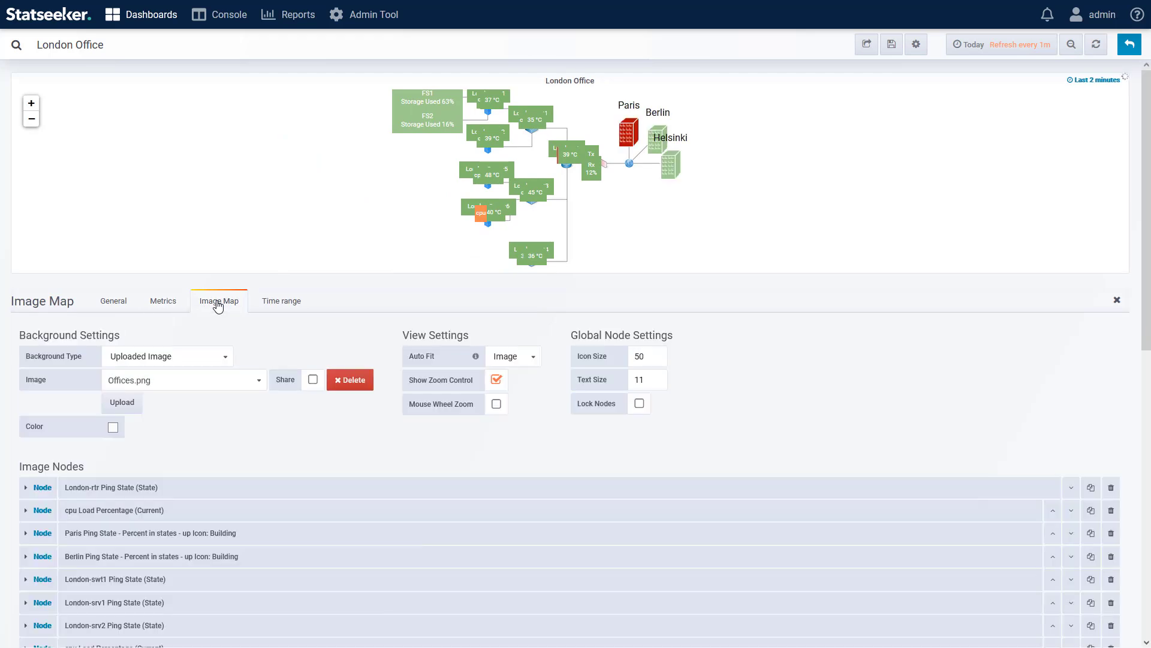
{"action": "left_click", "coordinate": [165, 487]}
{"action": "scroll", "coordinate": [189, 436], "scroll_direction": "down", "scroll_amount": 3}
{"action": "scroll", "coordinate": [191, 434], "scroll_direction": "down", "scroll_amount": 1}
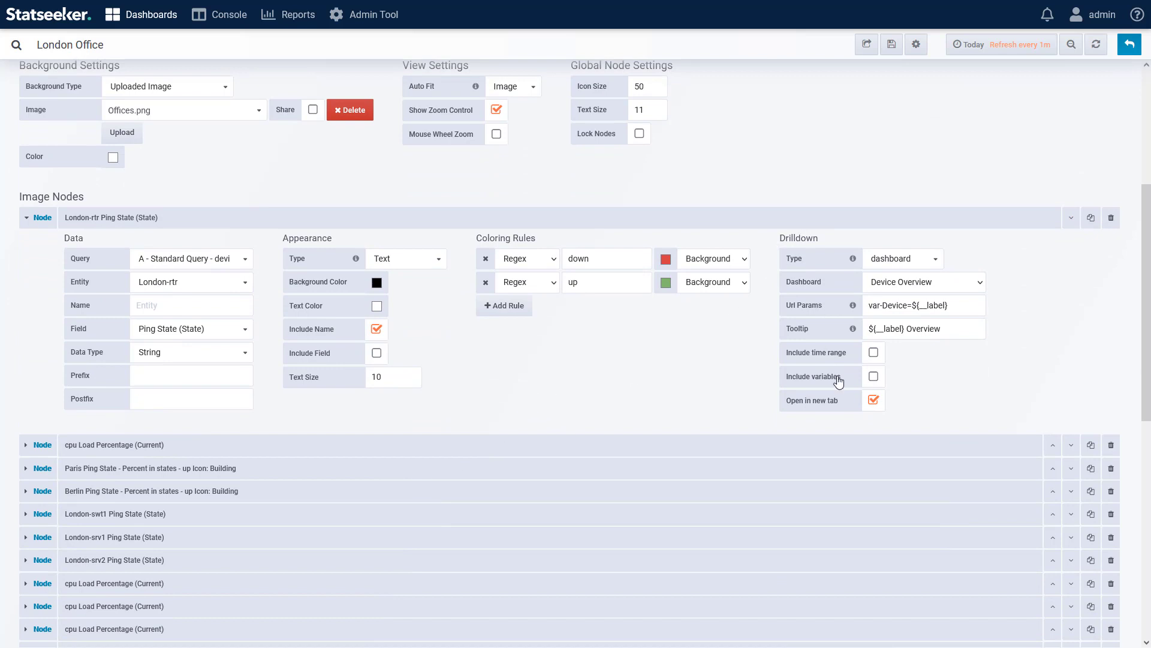
Examine the London-rtr node's drilldown types and available target dashboards, keeping the type dashboard and the target Device Overview.
{"action": "left_click", "coordinate": [918, 264]}
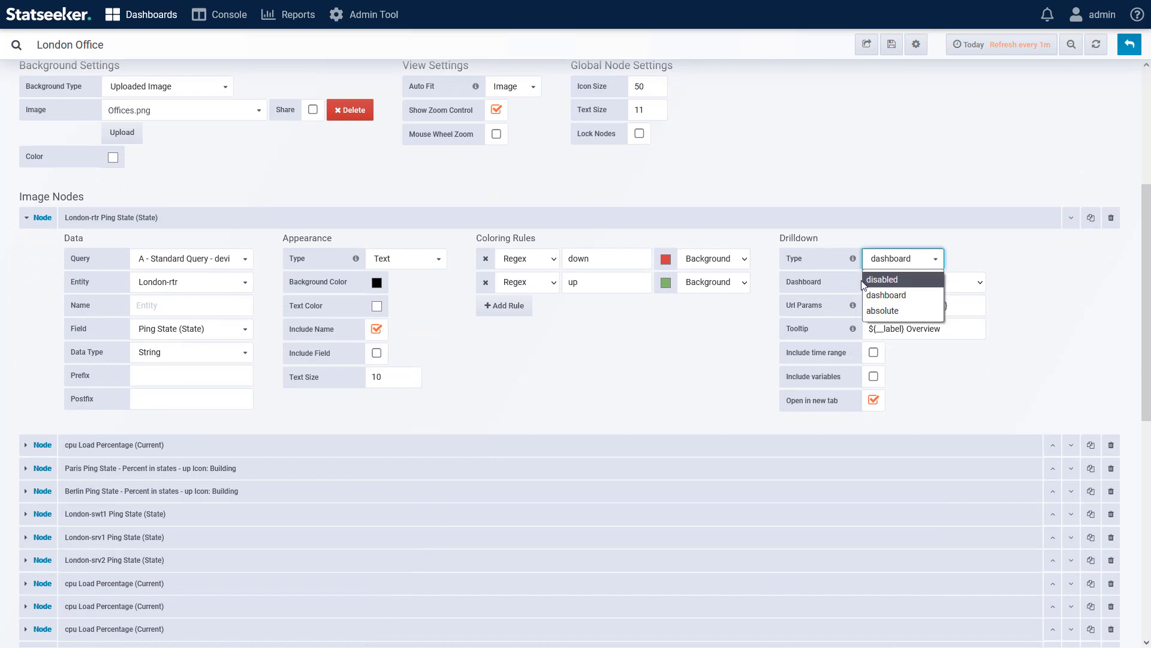
{"action": "left_click", "coordinate": [935, 296]}
{"action": "left_click", "coordinate": [937, 287]}
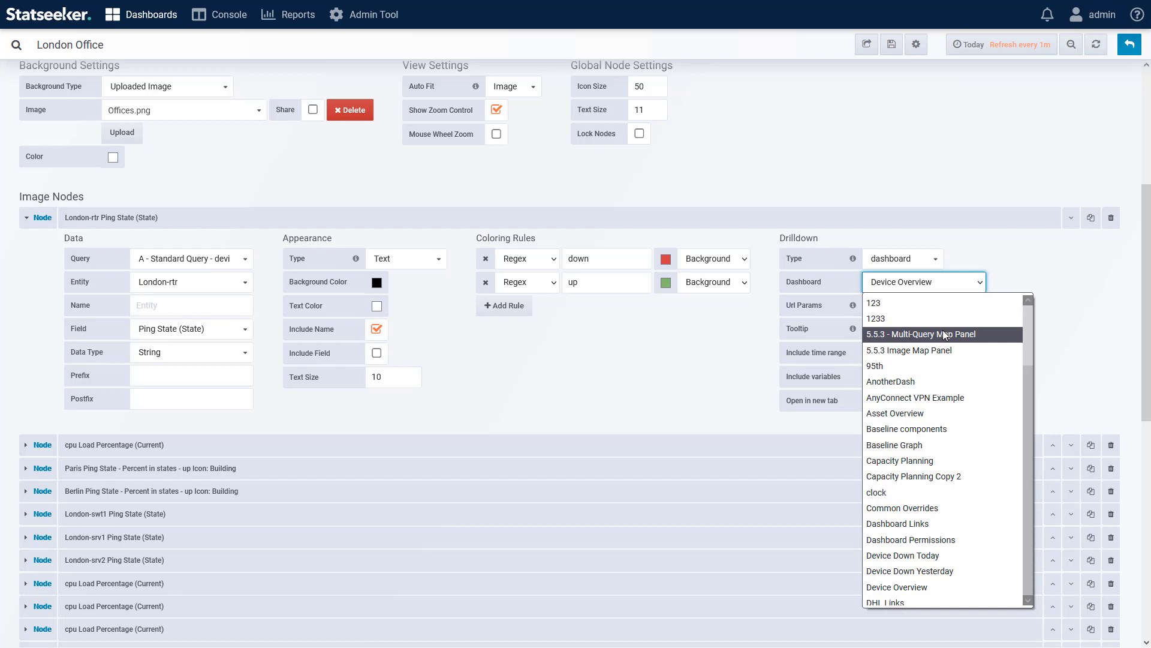
{"action": "left_click", "coordinate": [1062, 286]}
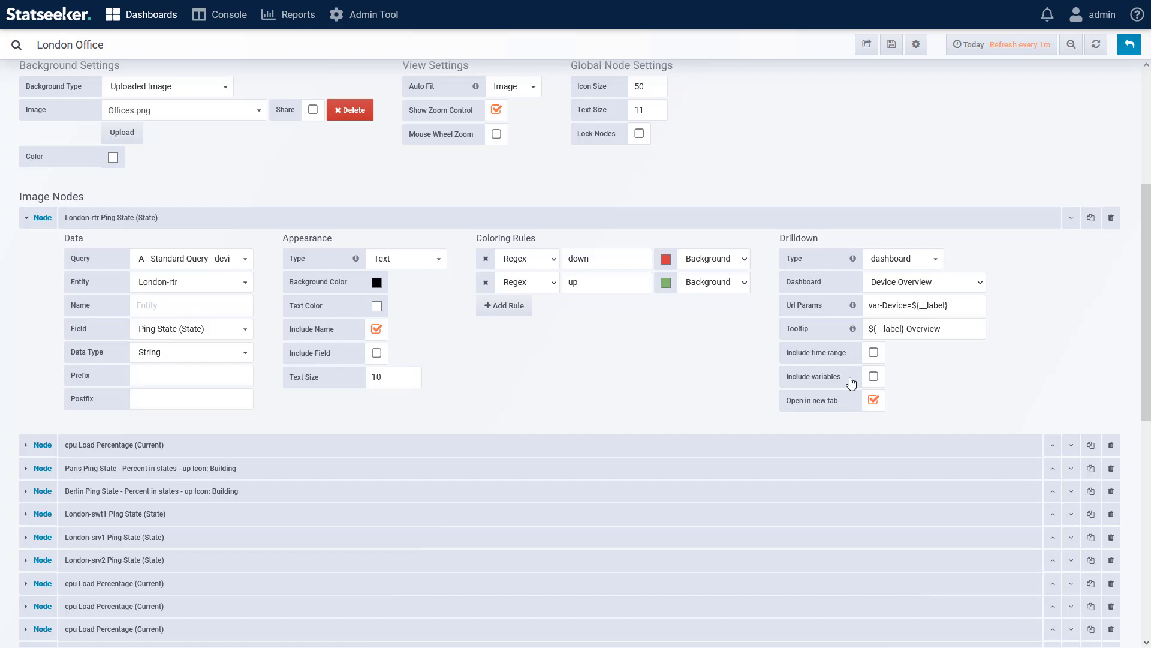
{"action": "scroll", "coordinate": [480, 375], "scroll_direction": "up", "scroll_amount": 5}
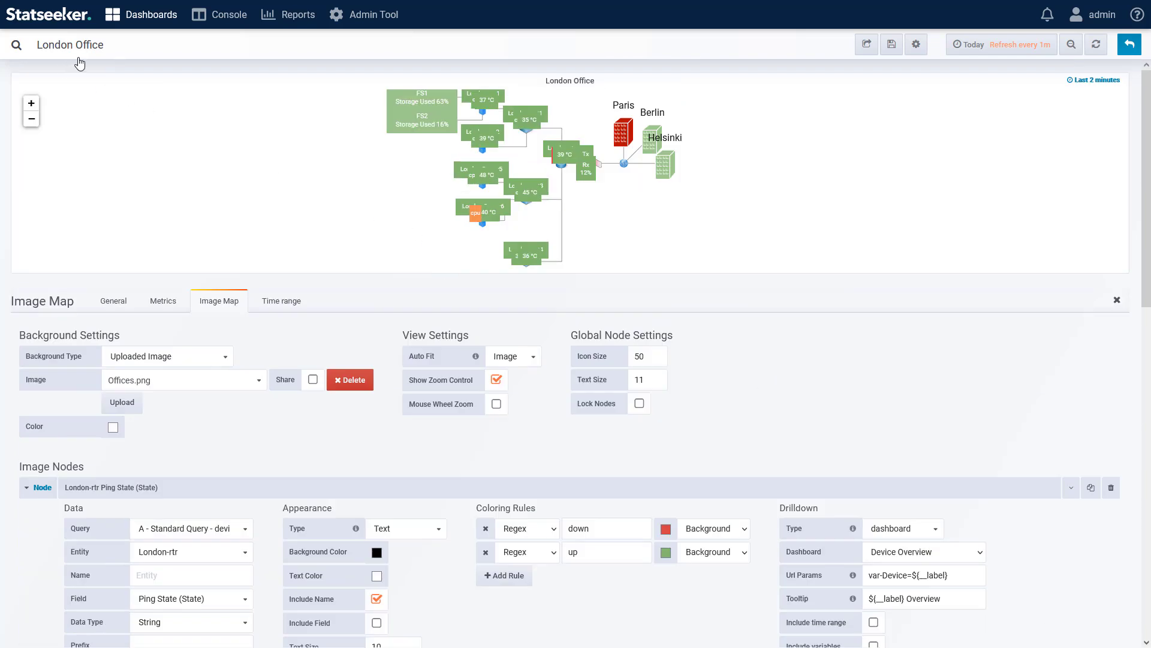
{"action": "scroll", "coordinate": [830, 368], "scroll_direction": "down", "scroll_amount": 5}
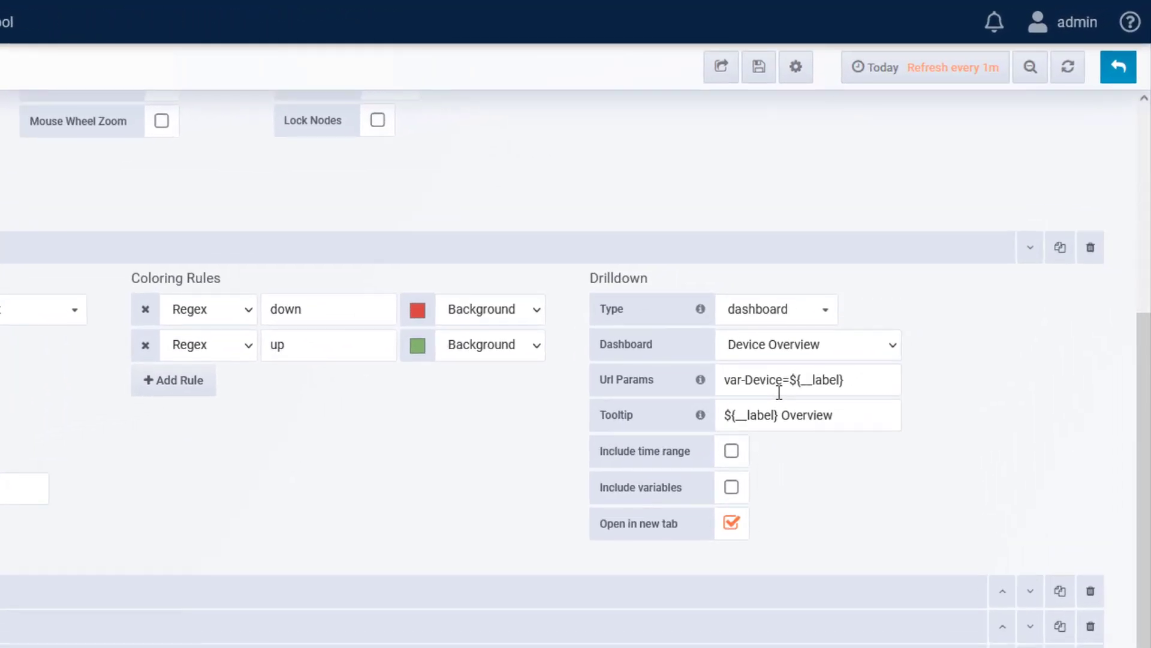
Highlight the whole URL parameter var-Device=${__label} in the London-rtr node's drilldown settings.
{"action": "left_click", "coordinate": [726, 380]}
{"action": "key", "text": "shift+Right"}
{"action": "key", "text": "shift+Right"}
{"action": "key", "text": "shift+Right"}
{"action": "key", "text": "shift+Right"}
{"action": "key", "text": "shift+Right"}
{"action": "key", "text": "shift+Right"}
{"action": "key", "text": "shift+Right"}
{"action": "key", "text": "shift+Right"}
{"action": "key", "text": "shift+Right"}
{"action": "key", "text": "shift+Right"}
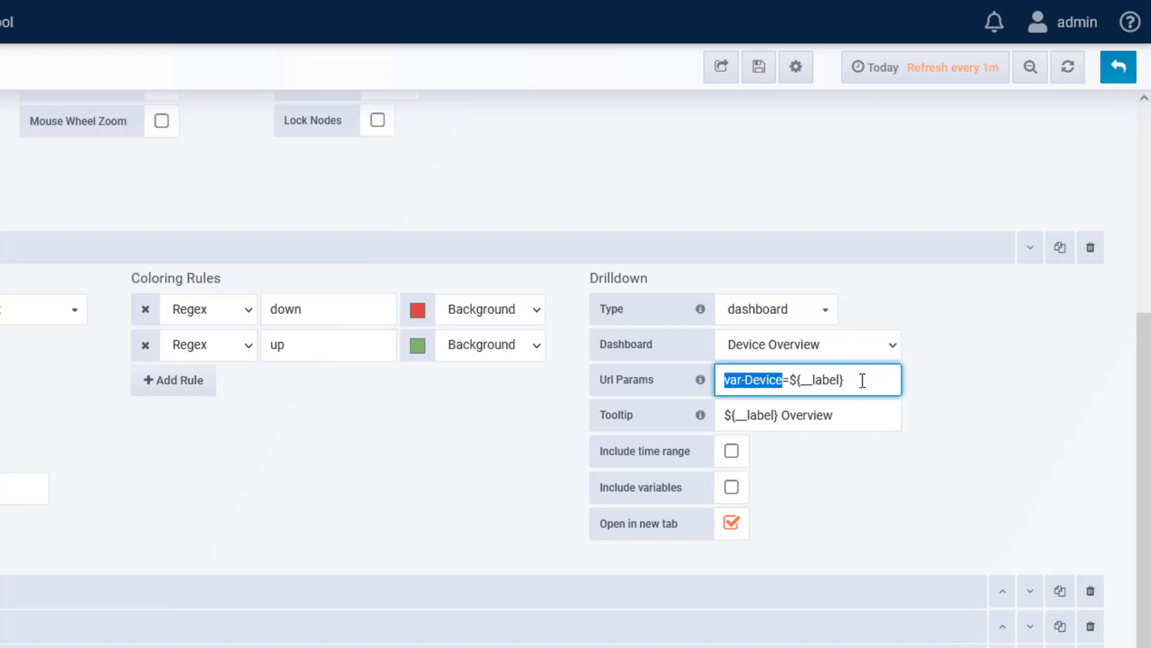
{"action": "key", "text": "shift+Right"}
{"action": "key", "text": "shift+End"}
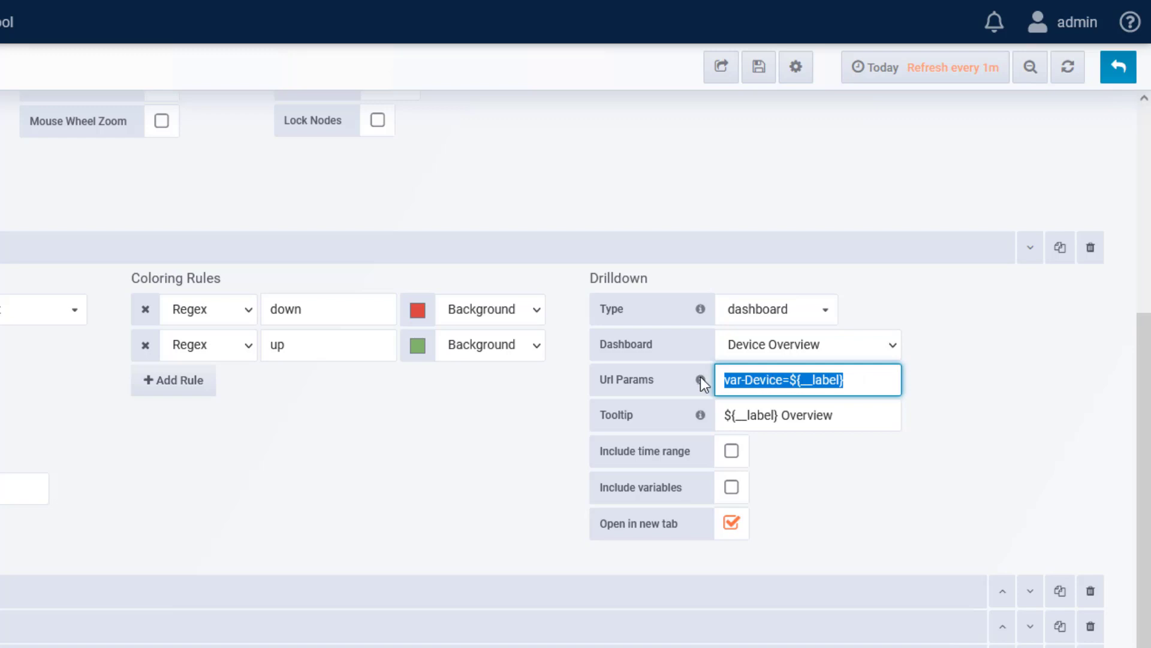
Read the URL parameter help on the special label and metric value variables, and return to the London Office dashboard.
{"action": "mouse_move", "coordinate": [701, 378]}
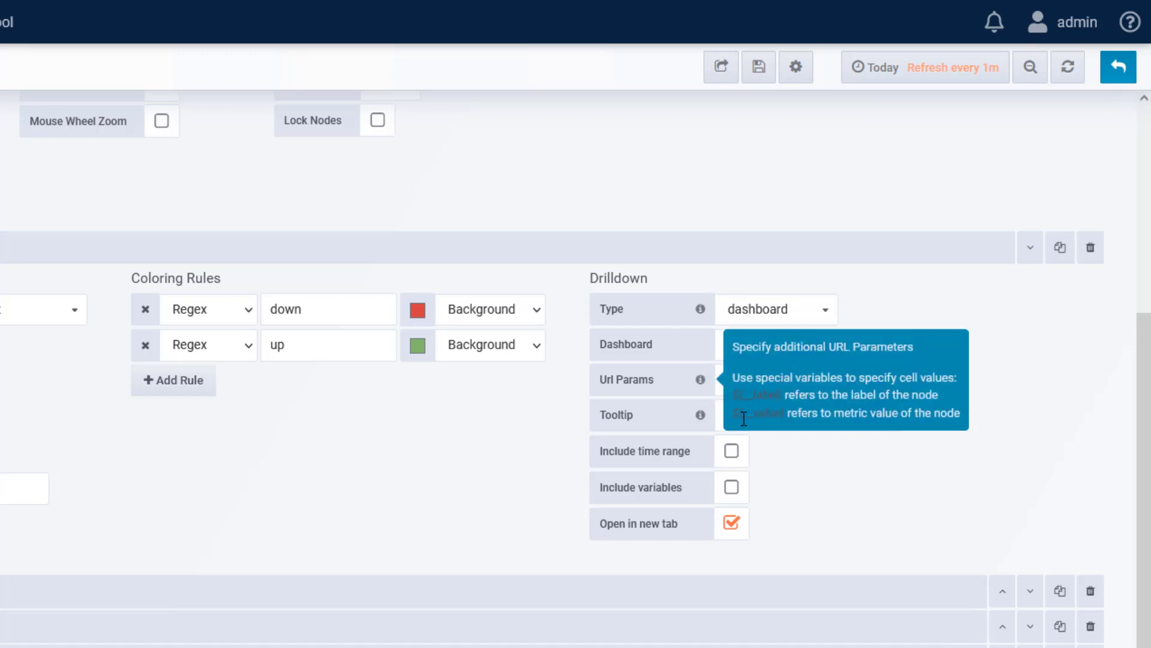
{"action": "left_click_drag", "start_coordinate": [749, 413], "coordinate": [791, 414]}
{"action": "left_click", "coordinate": [738, 393]}
{"action": "left_click_drag", "start_coordinate": [738, 393], "coordinate": [785, 394]}
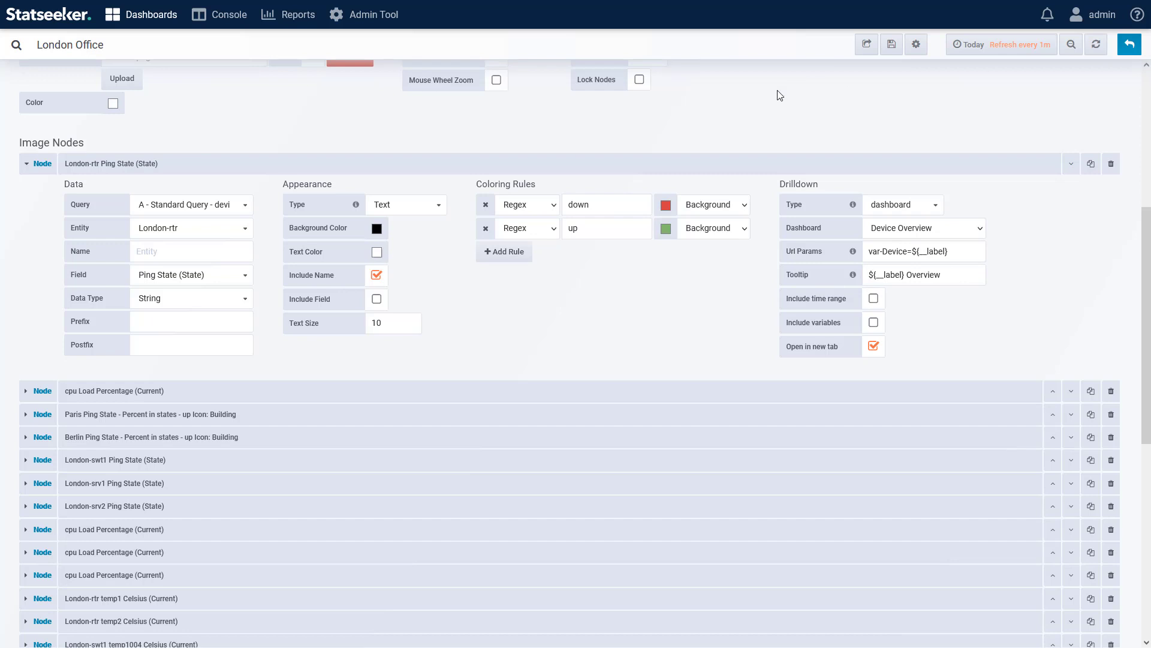
{"action": "left_click", "coordinate": [1129, 44]}
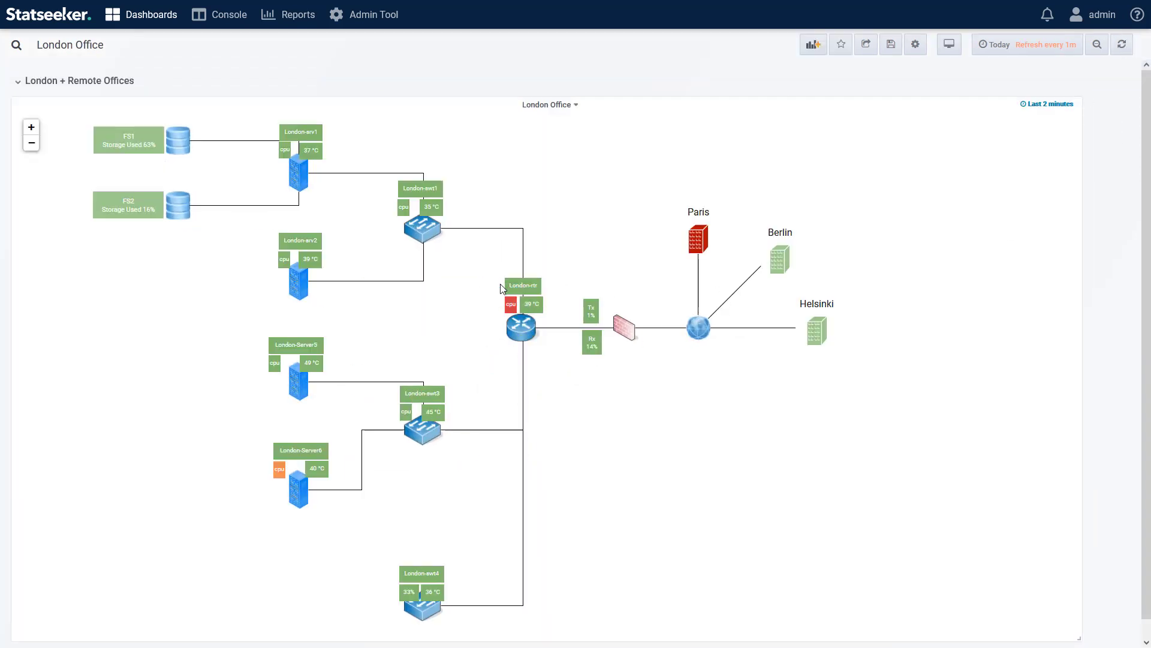
Follow London-rtr's cpu link, and examine the absolute drilldown URL of the cpu Load Percentage node in the London Office panel settings.
{"action": "left_click", "coordinate": [511, 312]}
{"action": "left_click", "coordinate": [559, 105]}
{"action": "left_click", "coordinate": [541, 141]}
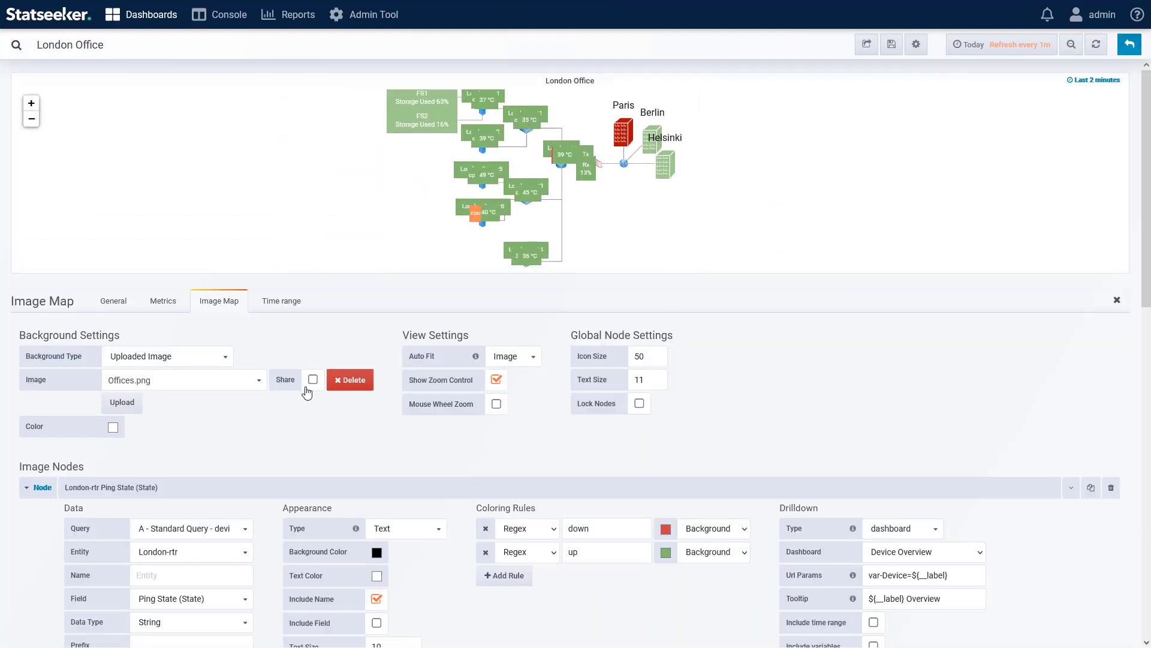
{"action": "left_click", "coordinate": [30, 511]}
{"action": "scroll", "coordinate": [876, 405], "scroll_direction": "down", "scroll_amount": 2}
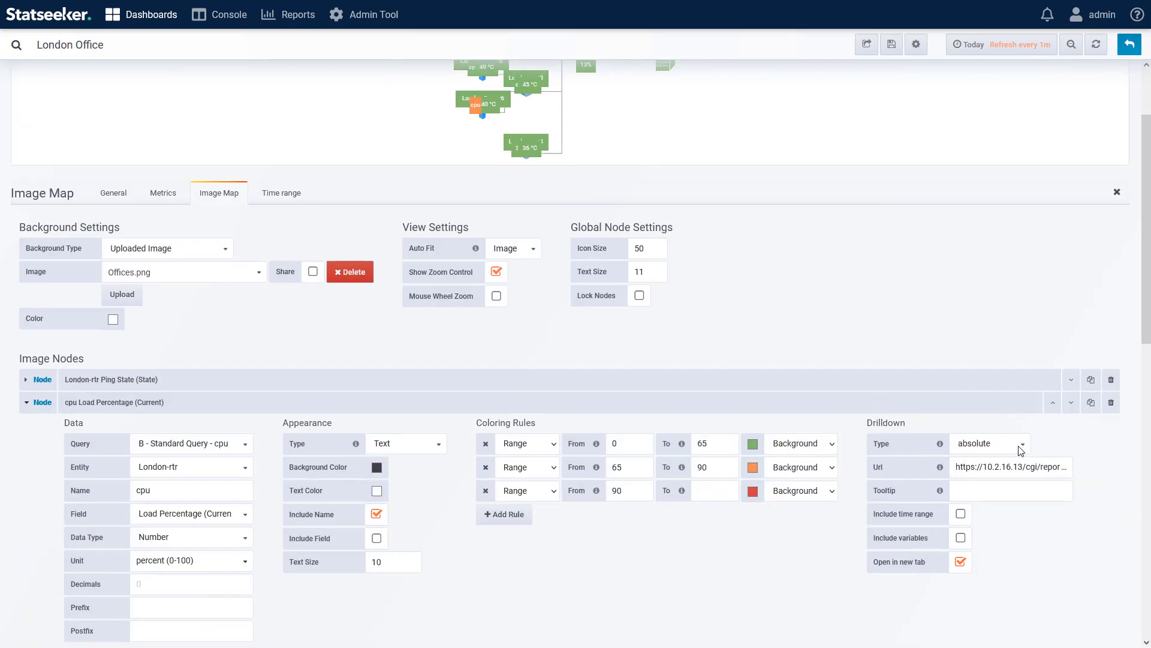
{"action": "left_click", "coordinate": [955, 467]}
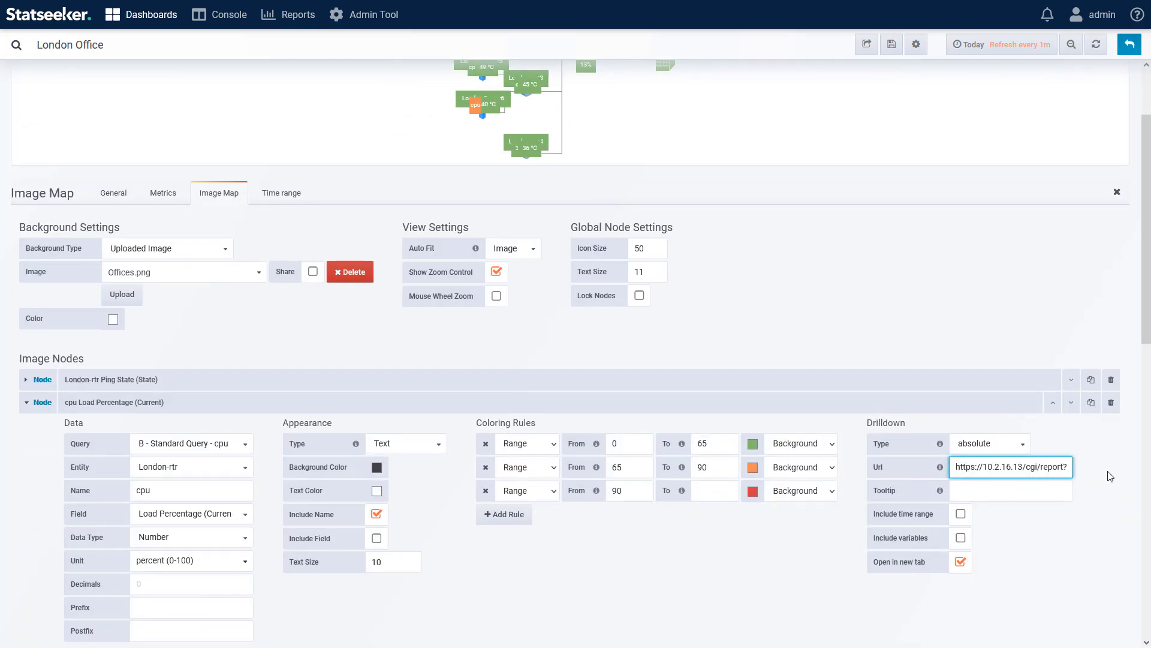
In the Console, filter the devices by "Lond", select London-rtr and set the time filter to Last 02 Hours.
{"action": "left_click", "coordinate": [226, 18]}
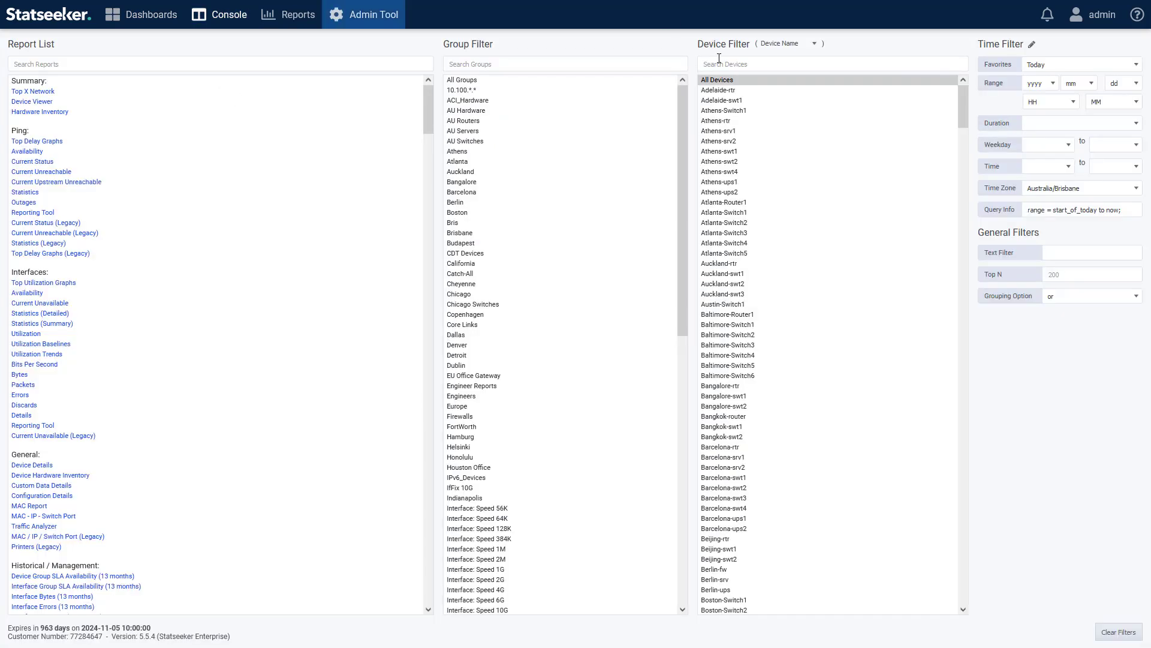
{"action": "left_click", "coordinate": [719, 58]}
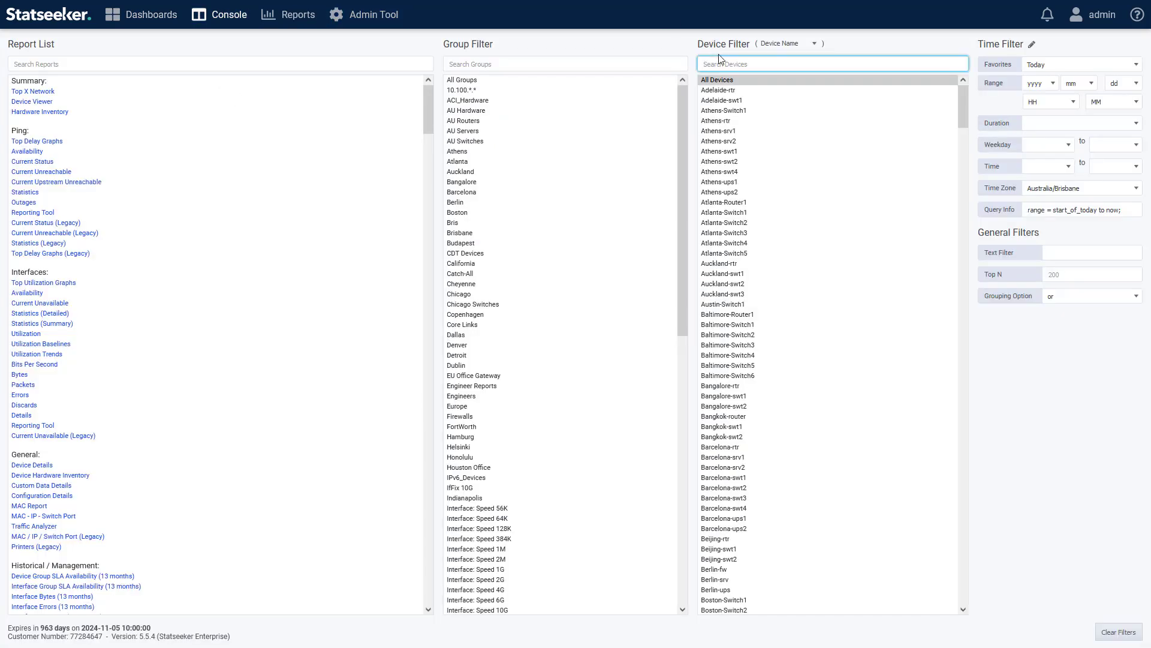
{"action": "type", "text": "Lond"}
{"action": "left_click", "coordinate": [732, 243]}
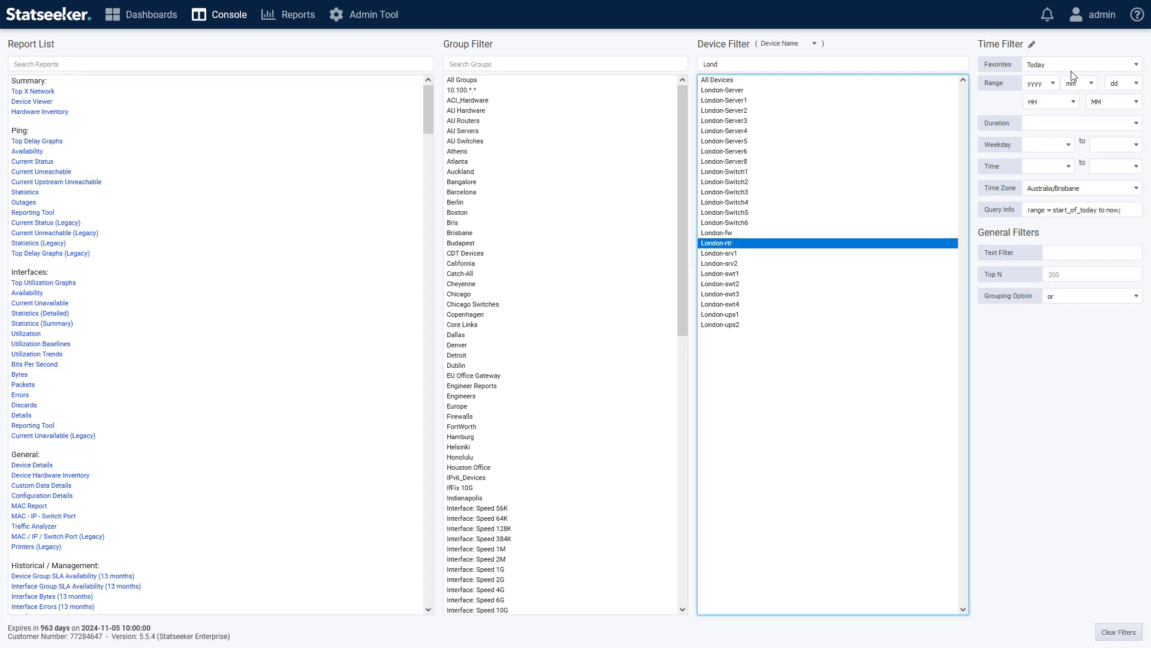
{"action": "left_click", "coordinate": [1067, 70]}
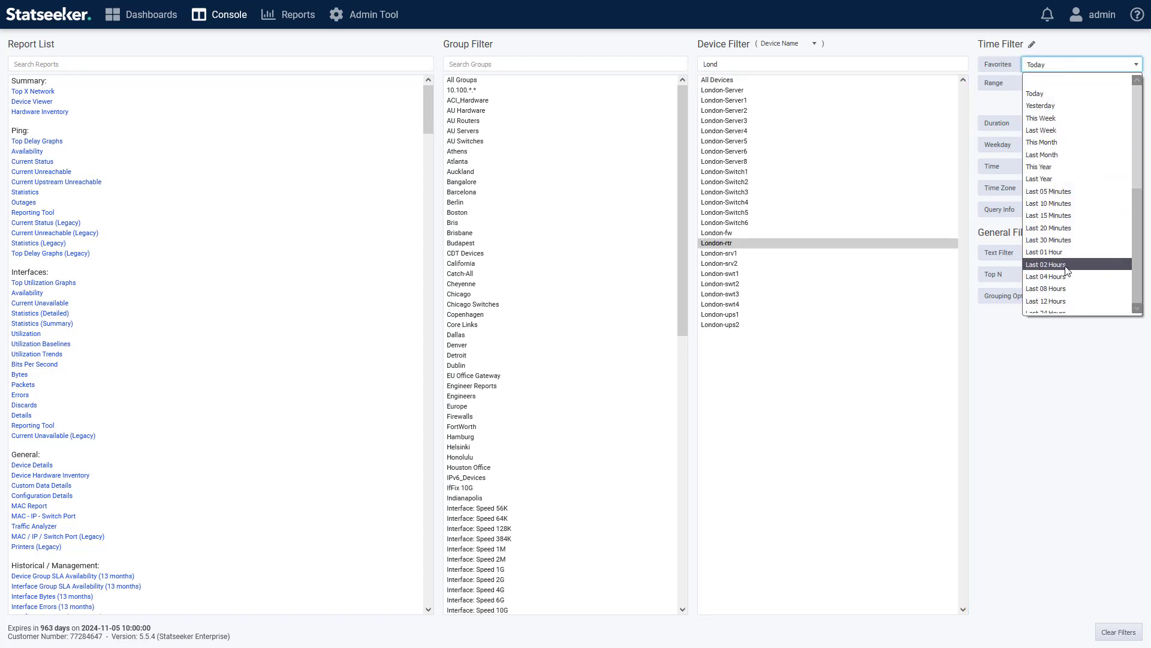
{"action": "left_click", "coordinate": [1050, 265]}
Search the reports for "CPU", run Top CPU Load Graphs for network devices, and open the London-rtr cpu1 report to select its URL.
{"action": "left_click", "coordinate": [54, 64]}
{"action": "type", "text": "CPU"}
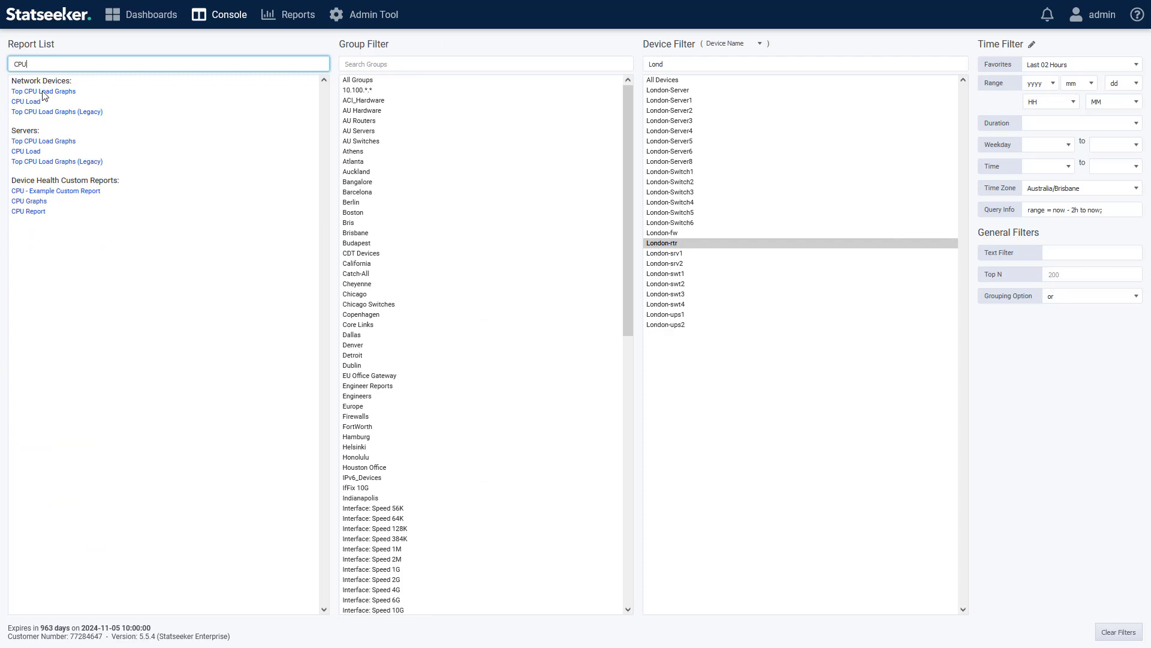
{"action": "left_click", "coordinate": [43, 92]}
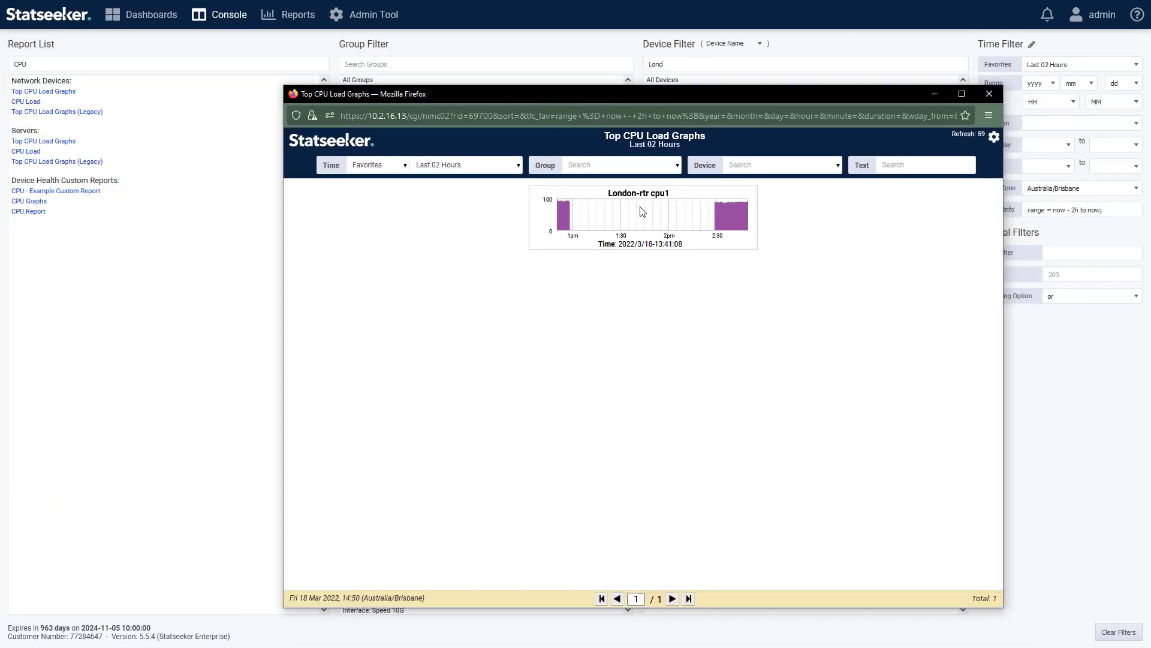
{"action": "left_click", "coordinate": [638, 193]}
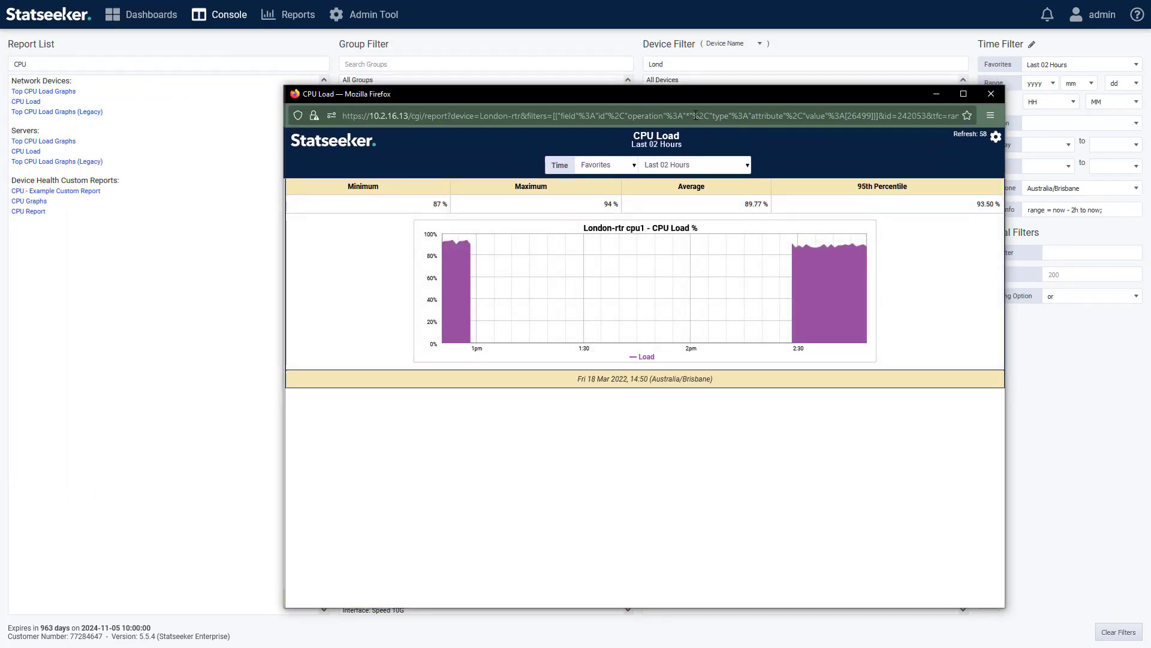
{"action": "left_click", "coordinate": [696, 116]}
Go back to the cpu node's drilldown URL field in the London Office panel settings, and return to the dashboard.
{"action": "left_click", "coordinate": [348, 1]}
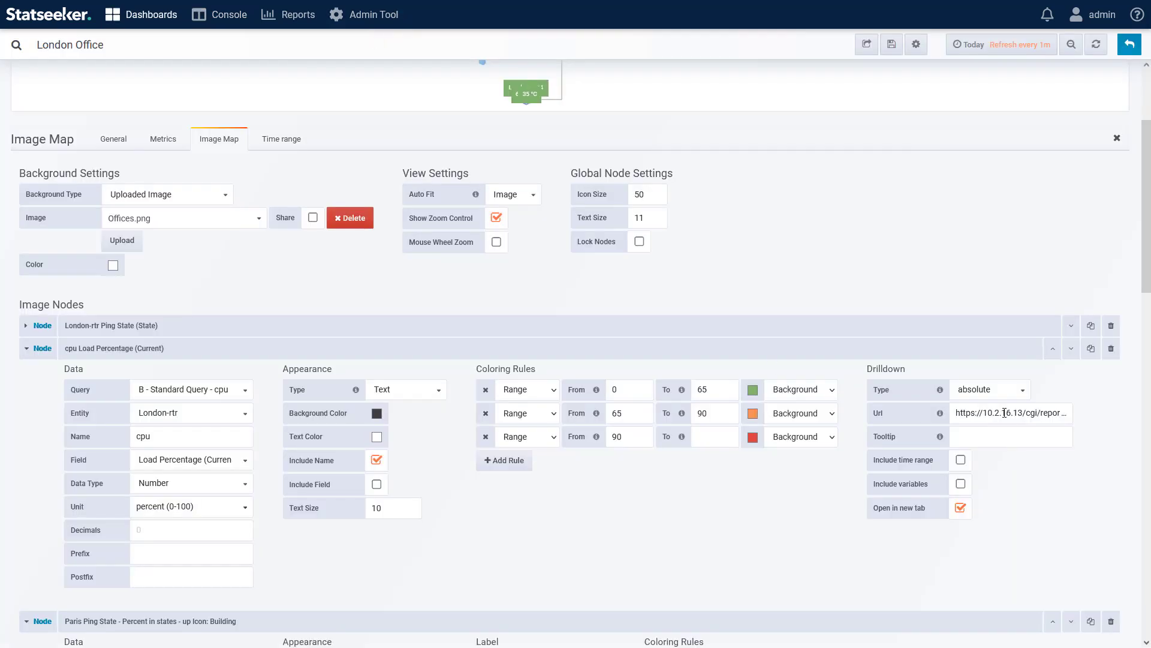
{"action": "left_click", "coordinate": [1004, 413]}
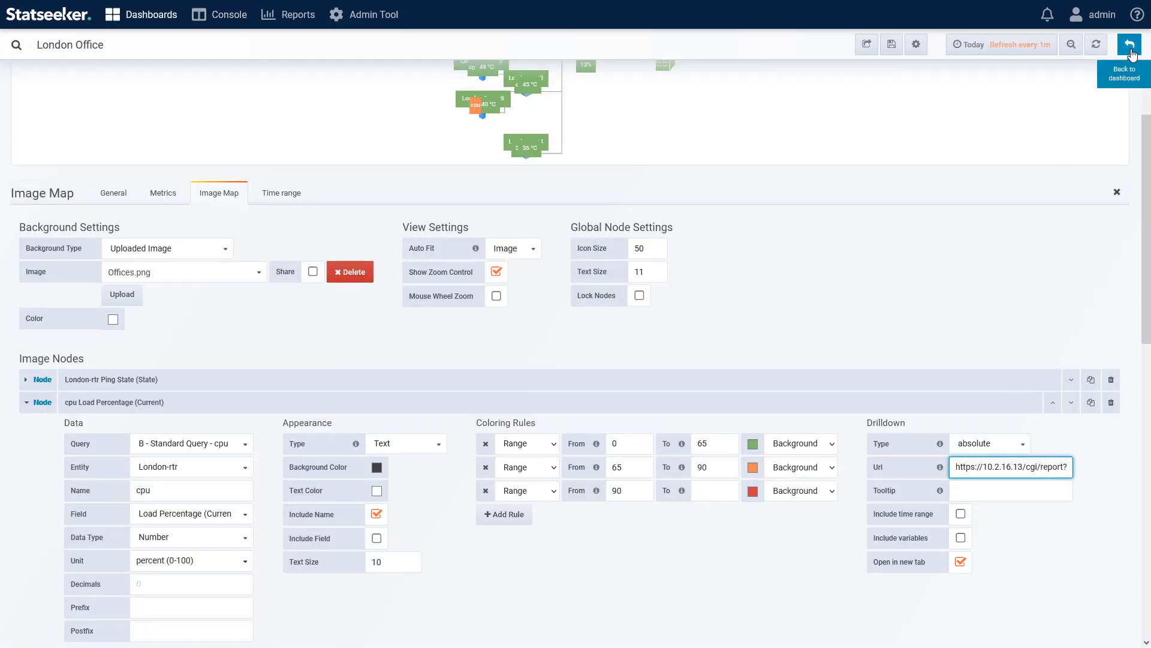
{"action": "left_click", "coordinate": [1130, 44]}
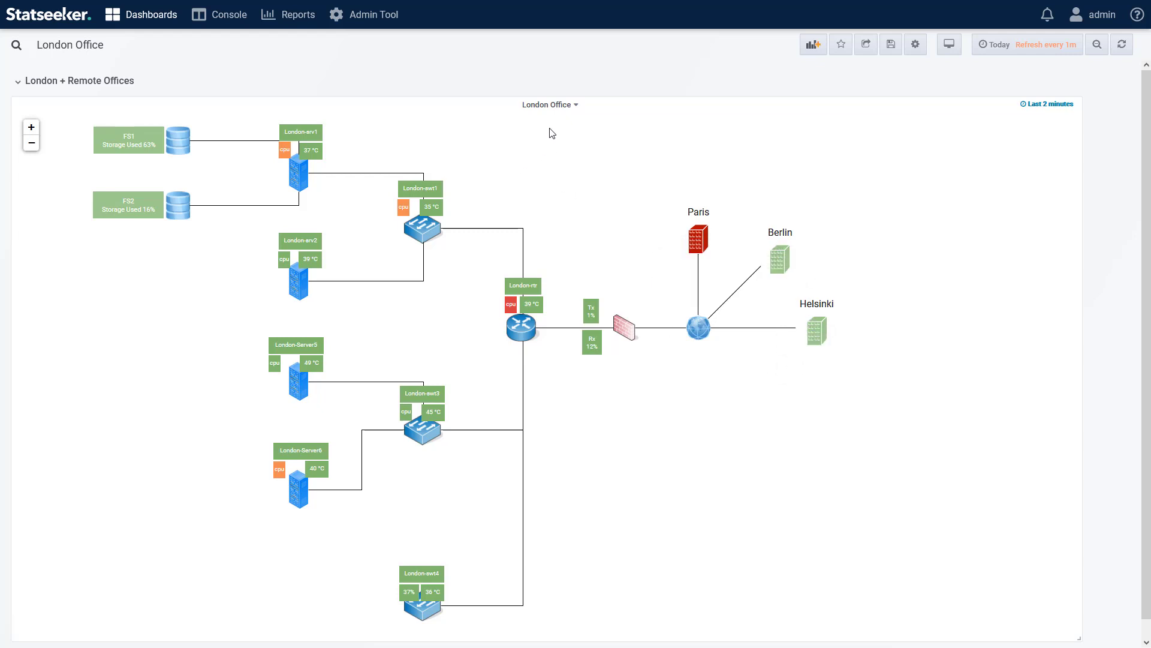
Reopen the London Office panel for editing, collapse the cpu Load Percentage node and expand the Paris Ping State node.
{"action": "left_click", "coordinate": [564, 106]}
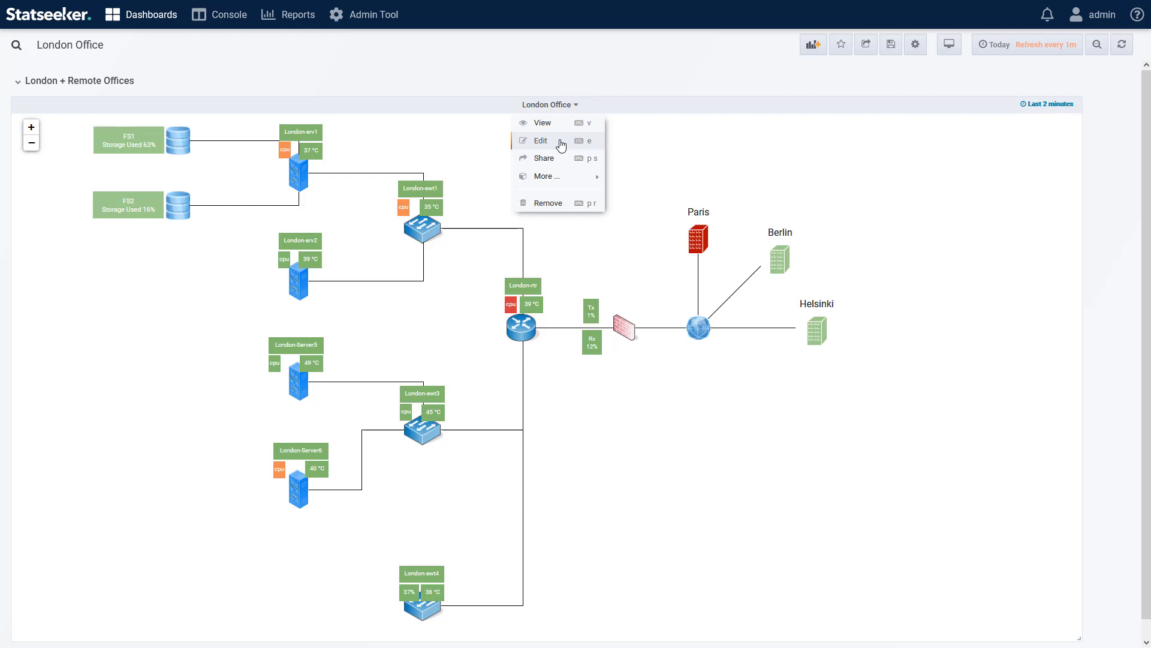
{"action": "left_click", "coordinate": [560, 144]}
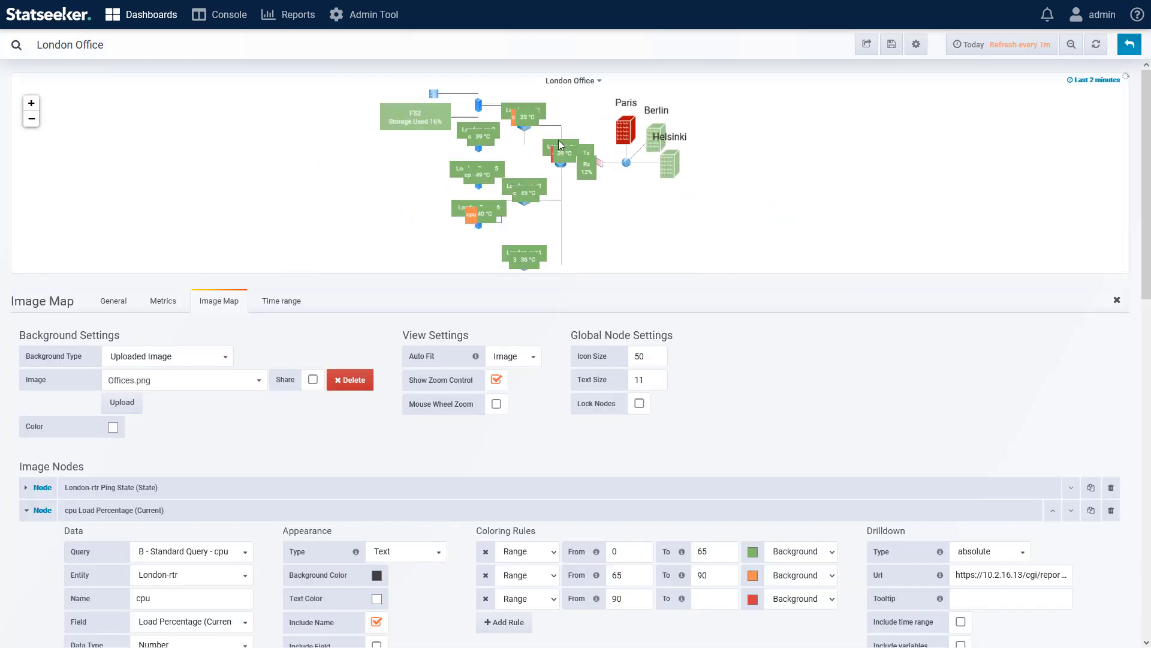
{"action": "left_click", "coordinate": [26, 511]}
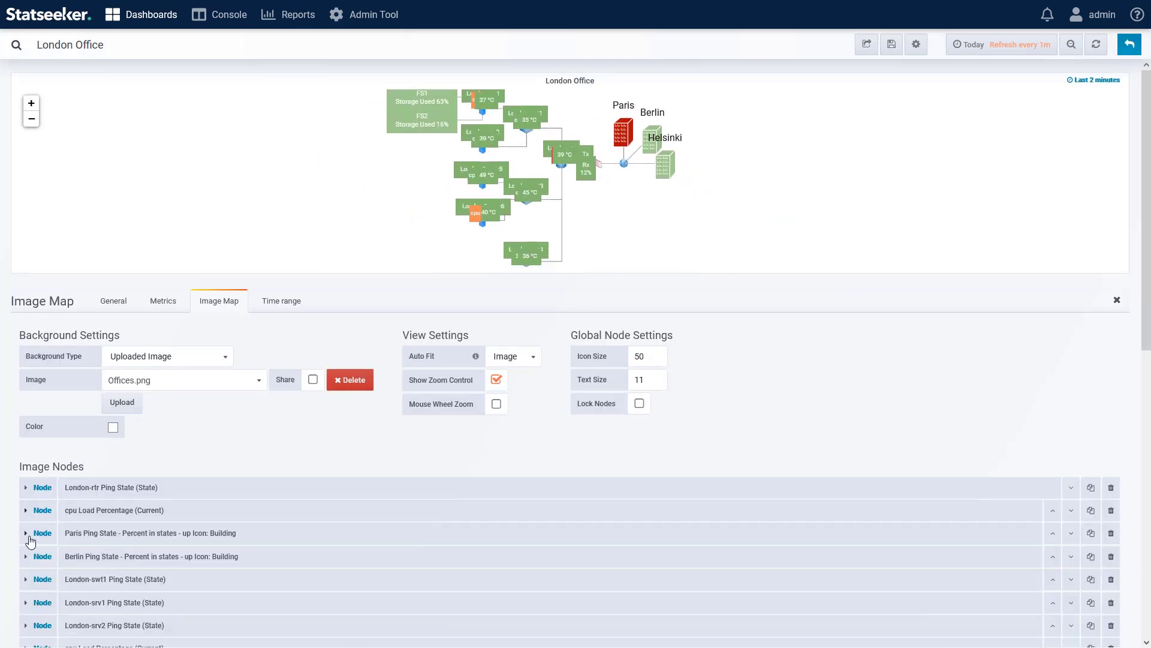
{"action": "left_click", "coordinate": [25, 534]}
{"action": "scroll", "coordinate": [769, 434], "scroll_direction": "down", "scroll_amount": 5}
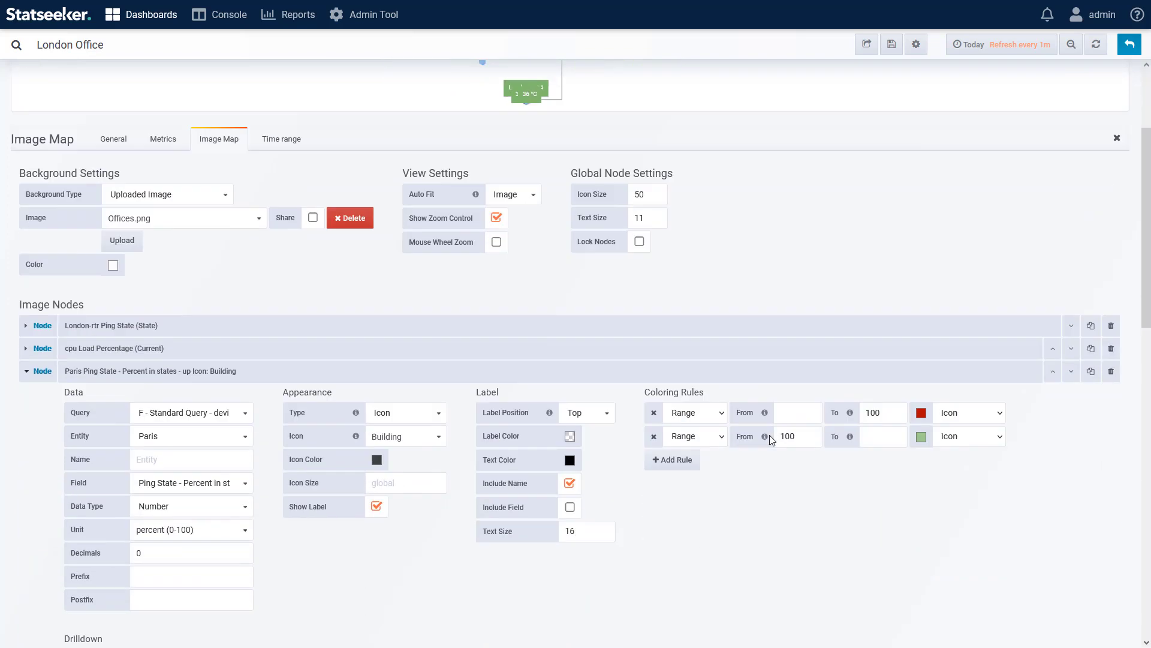
Review the Paris node's drilldown settings, return to the London Office dashboard and follow the Paris icon's link to its Network Summary.
{"action": "scroll", "coordinate": [772, 440], "scroll_direction": "down", "scroll_amount": 2}
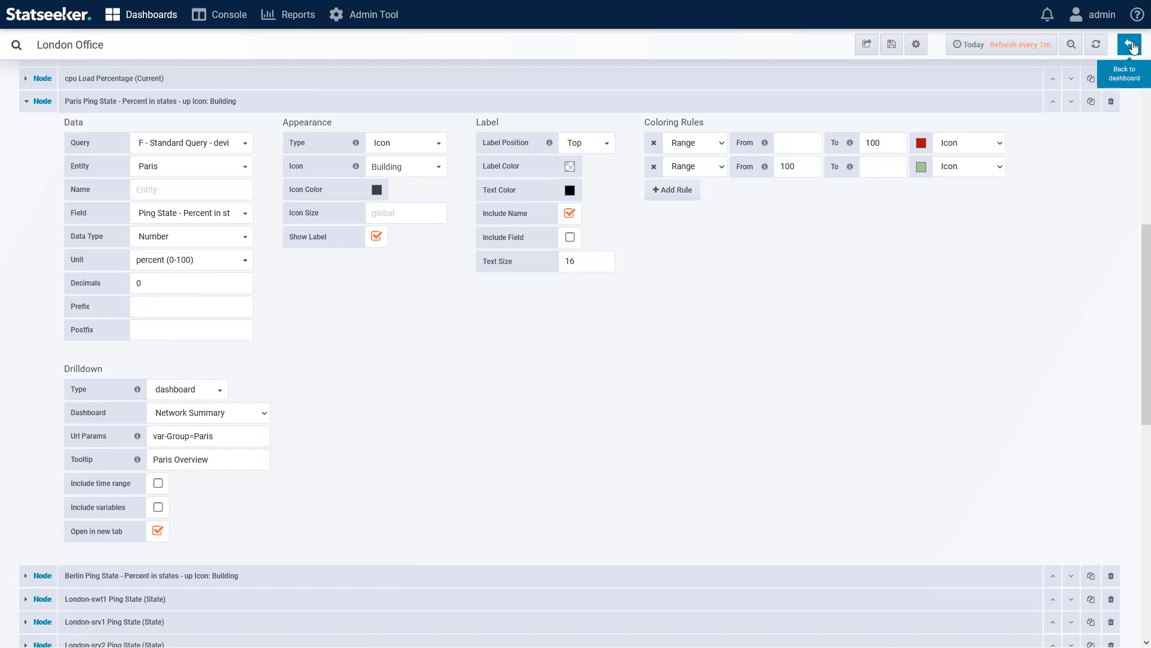
{"action": "left_click", "coordinate": [1130, 44]}
{"action": "mouse_move", "coordinate": [699, 250]}
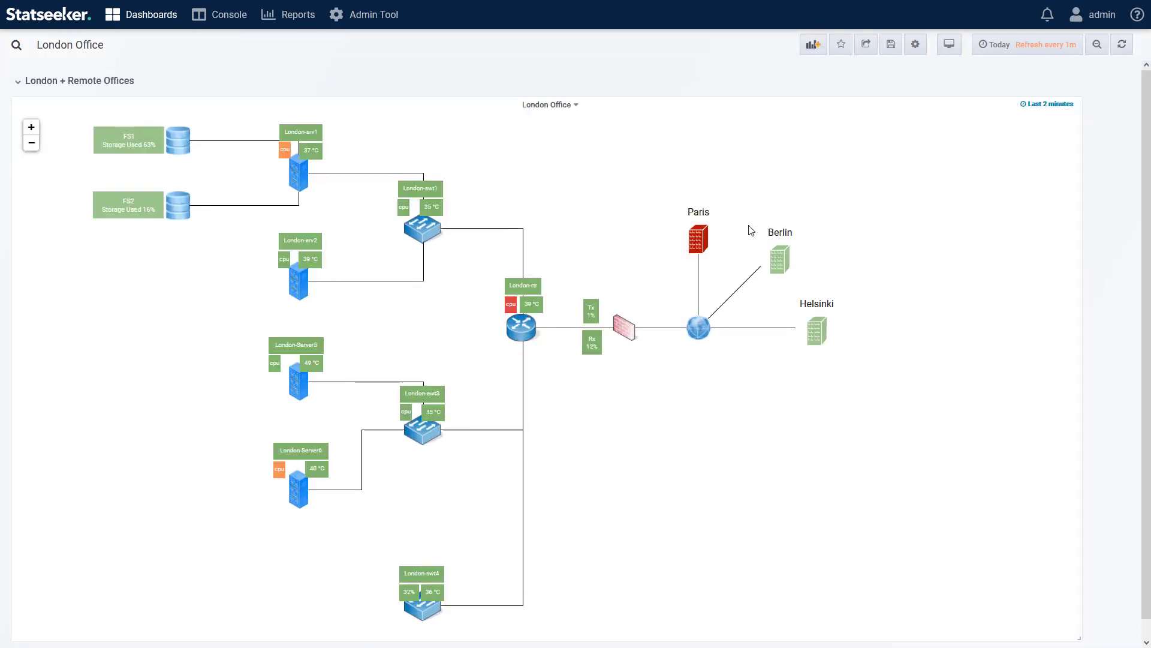
{"action": "left_click", "coordinate": [699, 236]}
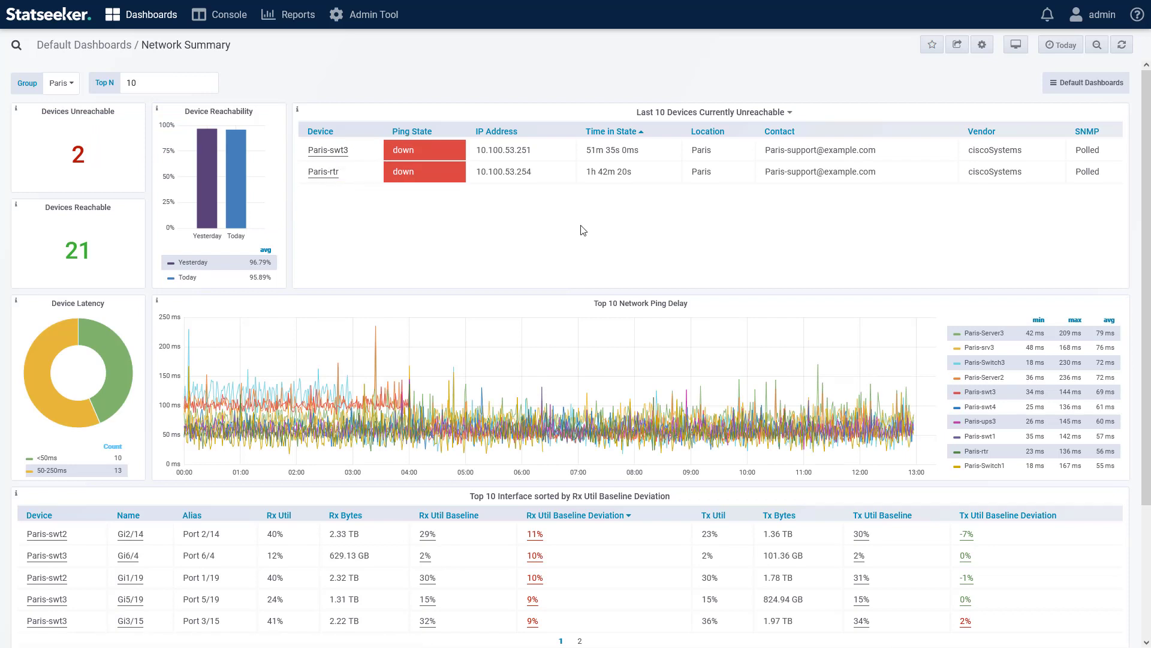
{"action": "mouse_move", "coordinate": [535, 410]}
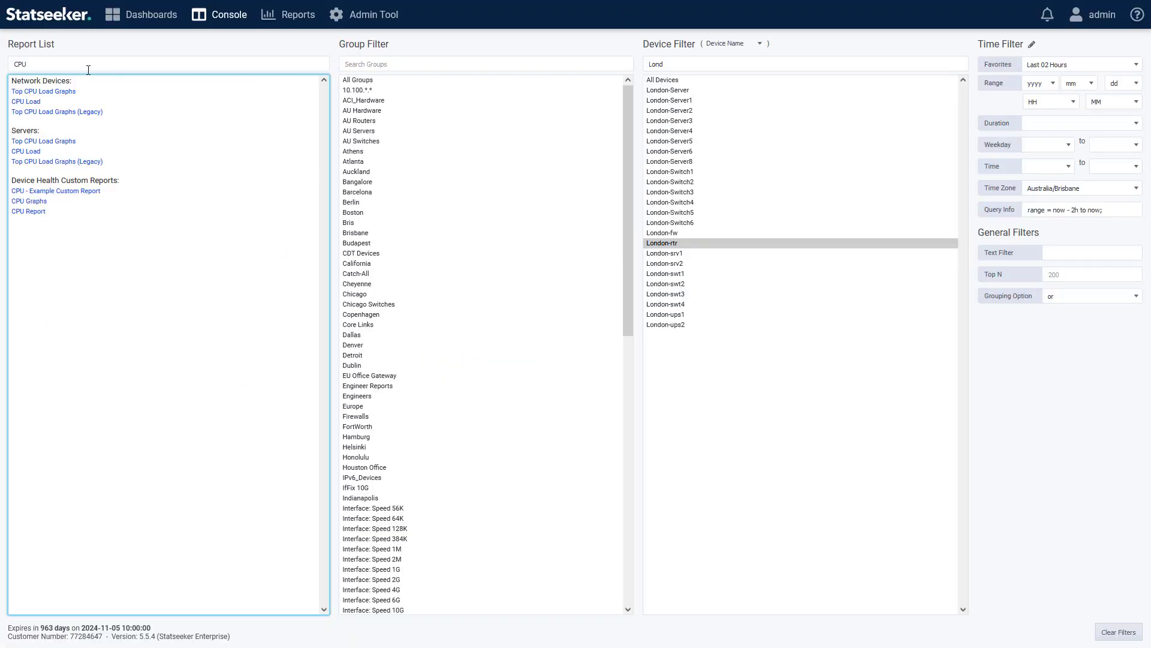
Search the Console's report list for "SLA".
{"action": "left_click", "coordinate": [90, 64]}
{"action": "key", "text": "ctrl+a"}
{"action": "type", "text": "SLA"}
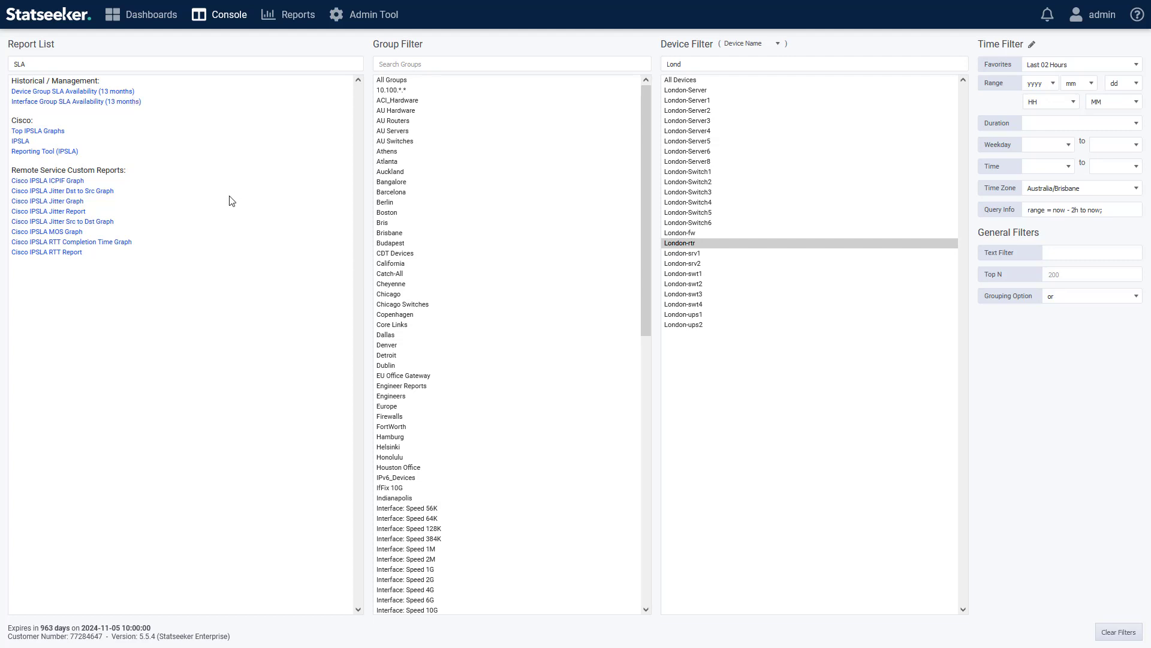
Reset the device filter to All Devices, then run the Device Group SLA Availability (13 months) report and close it.
{"action": "left_click", "coordinate": [685, 81]}
{"action": "left_click_drag", "start_coordinate": [688, 65], "coordinate": [652, 67]}
{"action": "key", "text": "BackSpace"}
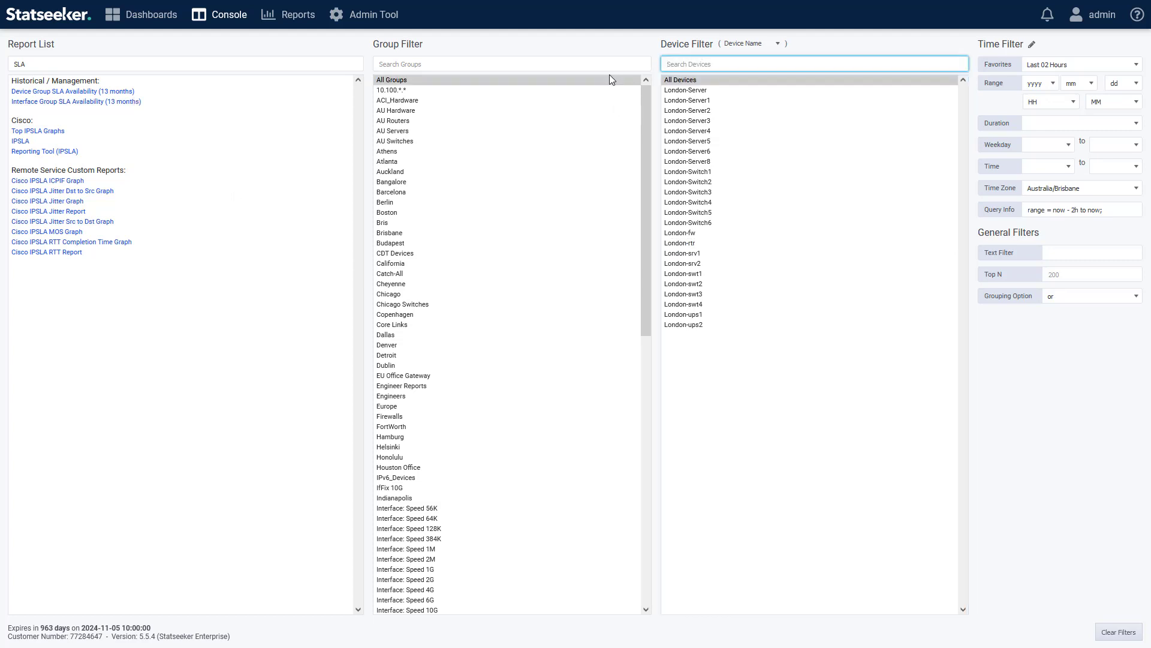
{"action": "left_click", "coordinate": [90, 91]}
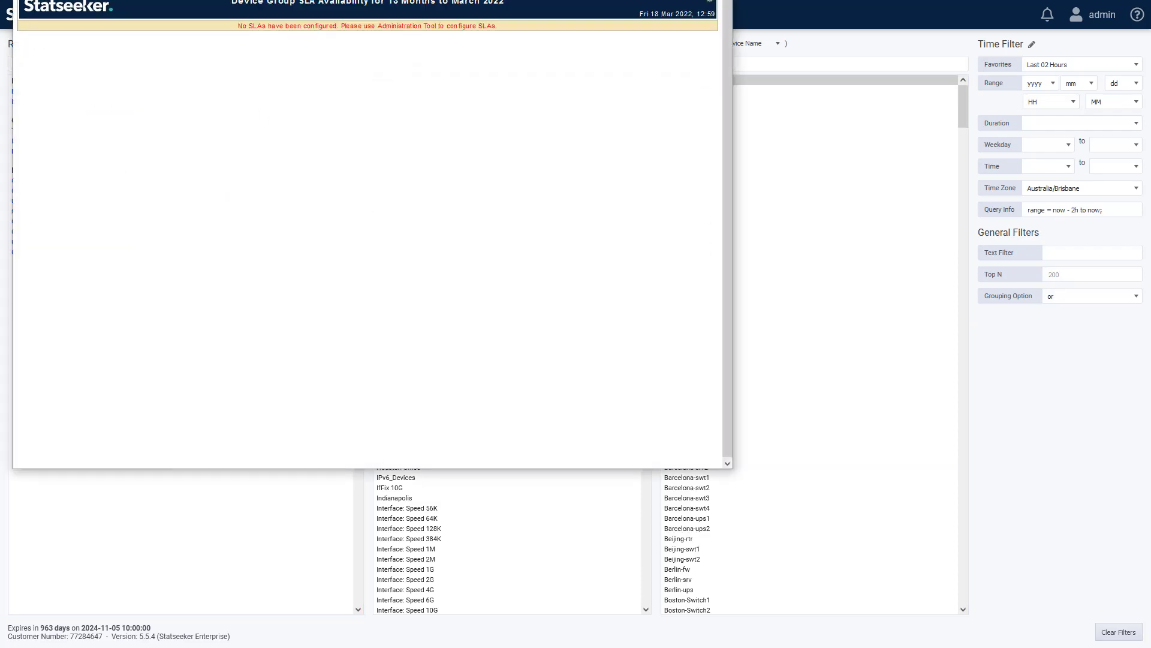
{"action": "left_click", "coordinate": [720, 0]}
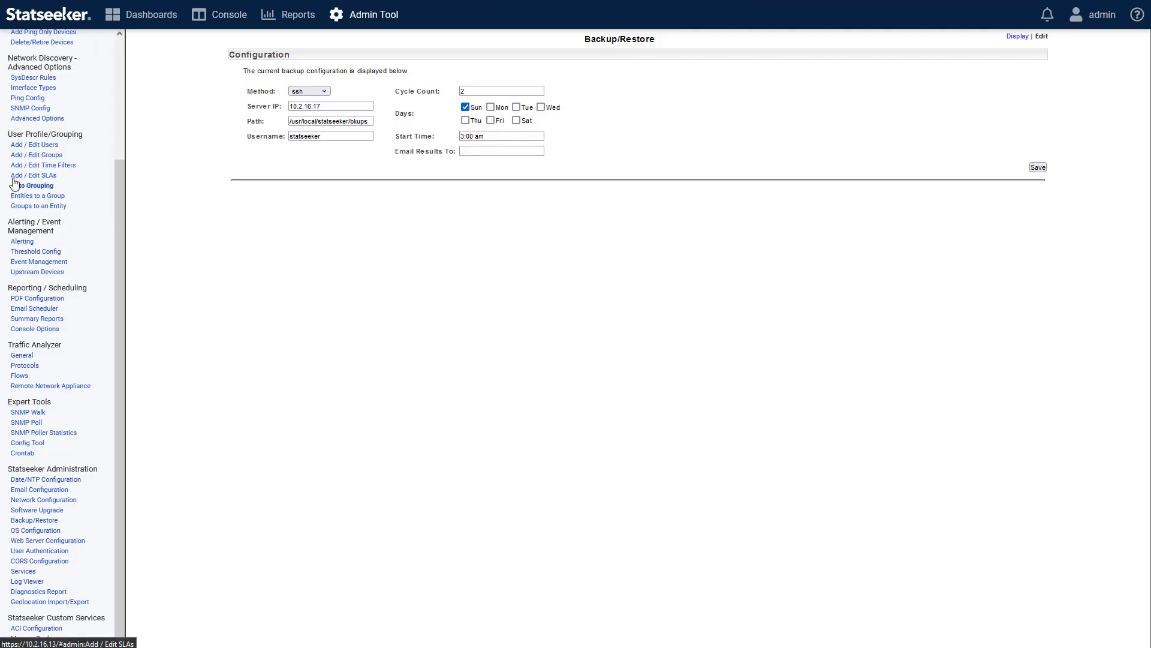
In the Admin Tool's SLA configuration, start a new SLA named "Business Hours" with a target of 97.5.
{"action": "left_click", "coordinate": [46, 178]}
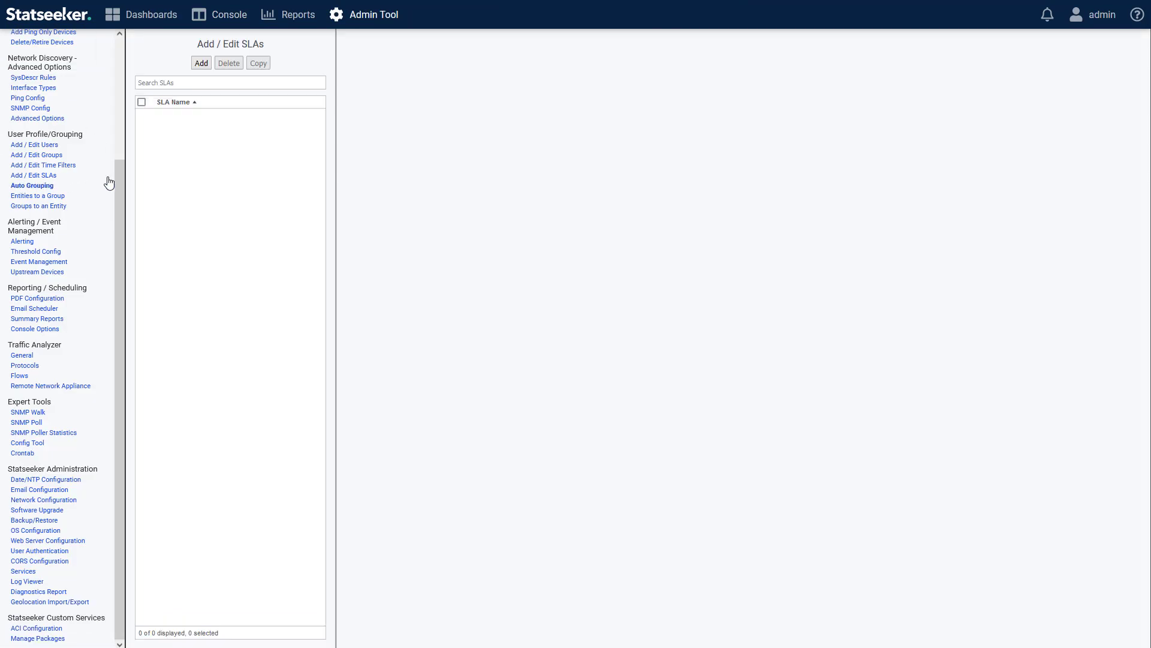
{"action": "left_click", "coordinate": [205, 64]}
{"action": "left_click", "coordinate": [642, 57]}
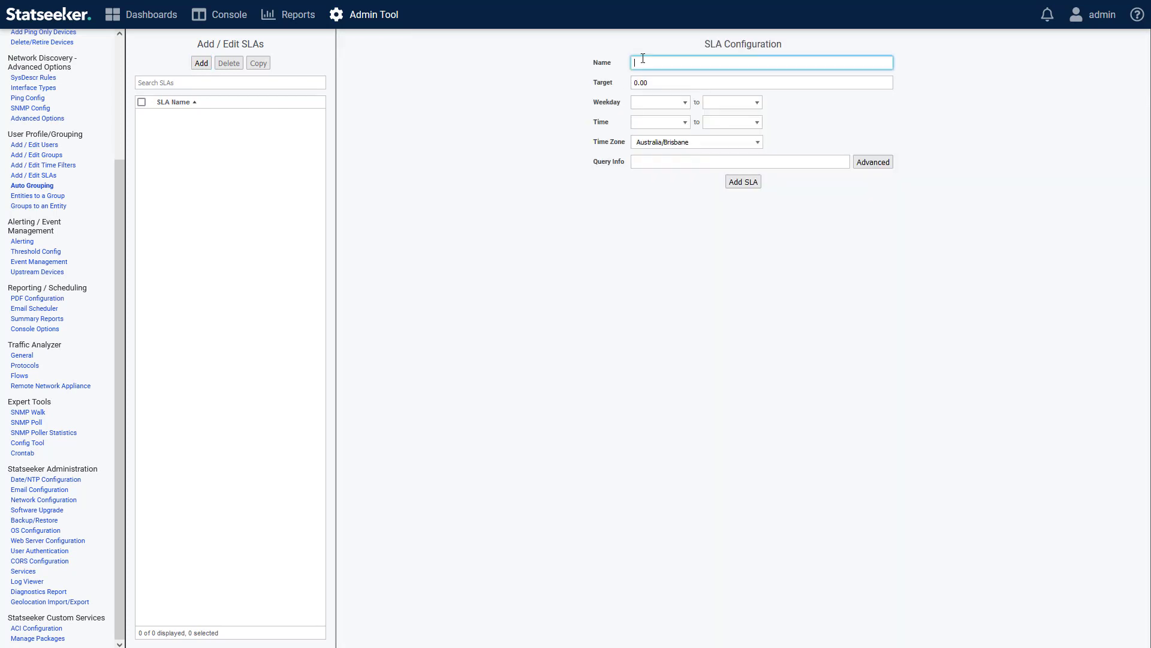
{"action": "type", "text": "Business Hours"}
{"action": "double_click", "coordinate": [643, 84]}
{"action": "type", "text": "97.5"}
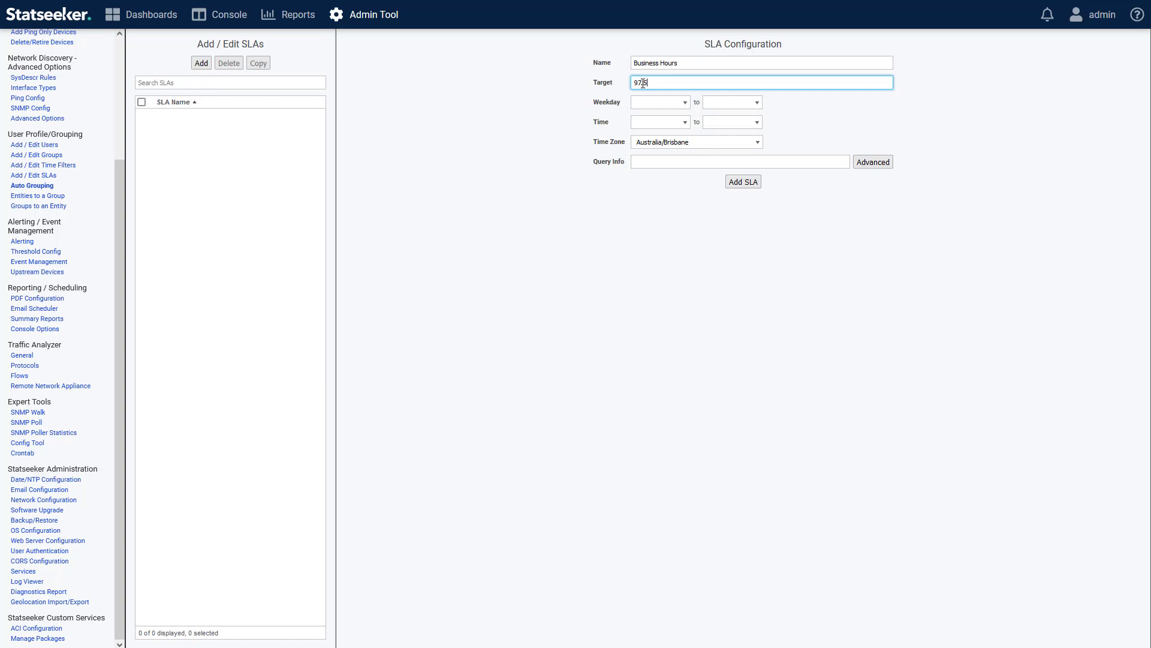
Set the new SLA's weekday range to Mon to Fri.
{"action": "key", "text": "Tab"}
{"action": "key", "text": "m"}
{"action": "key", "text": "Tab"}
{"action": "key", "text": "f"}
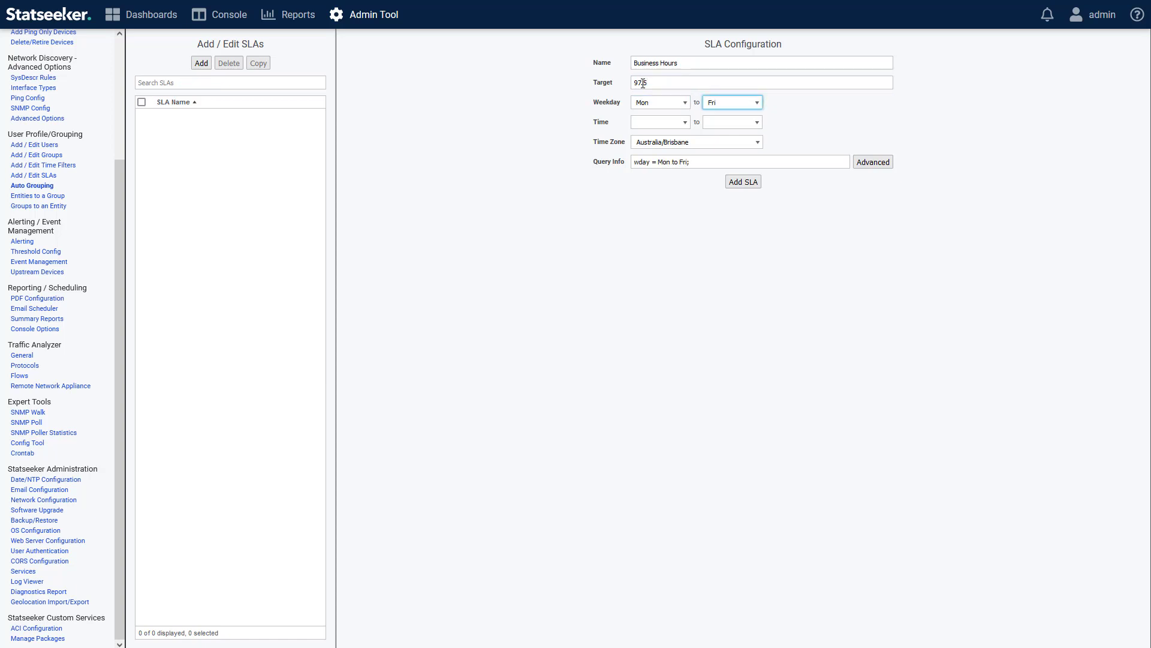
Set the SLA's time range from 6:30am to 6:00pm and add the SLA.
{"action": "key", "text": "Tab"}
{"action": "key", "text": "6"}
{"action": "left_click", "coordinate": [657, 122]}
{"action": "left_click", "coordinate": [671, 308]}
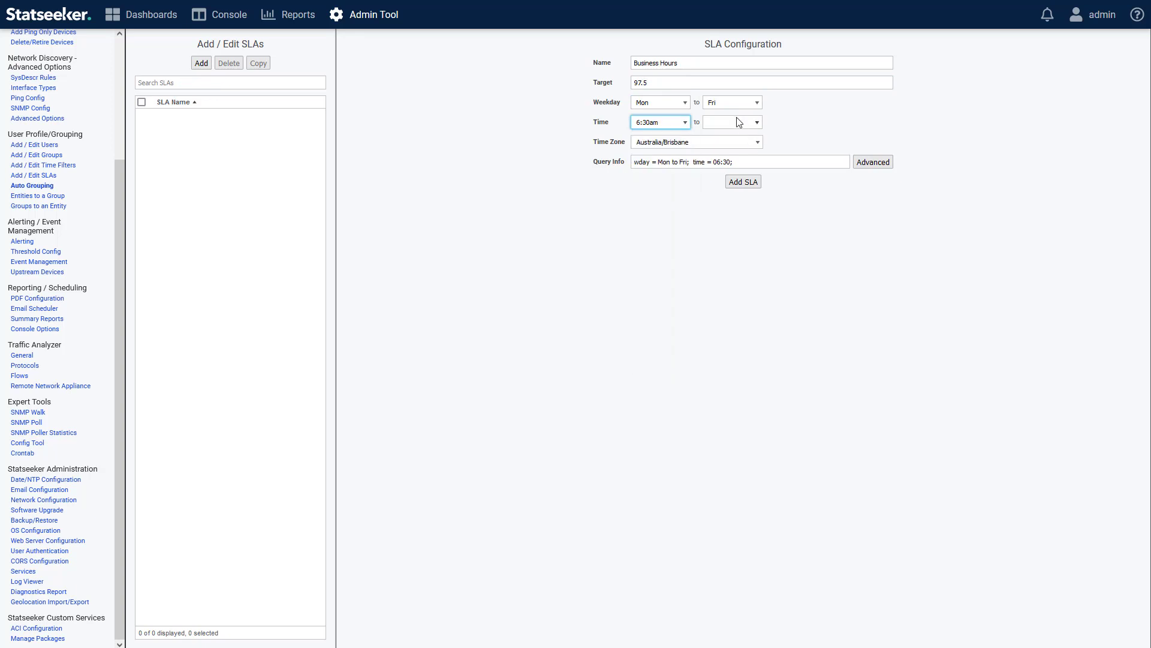
{"action": "left_click", "coordinate": [738, 122]}
{"action": "scroll", "coordinate": [760, 286], "scroll_direction": "down", "scroll_amount": 8}
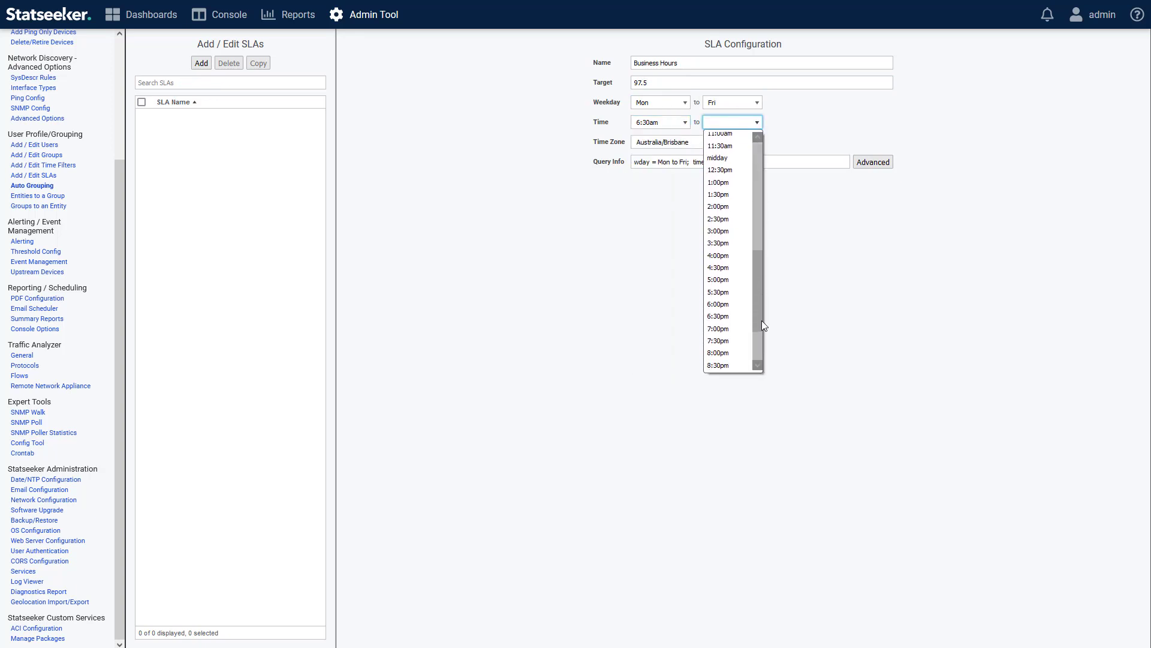
{"action": "left_click", "coordinate": [725, 305]}
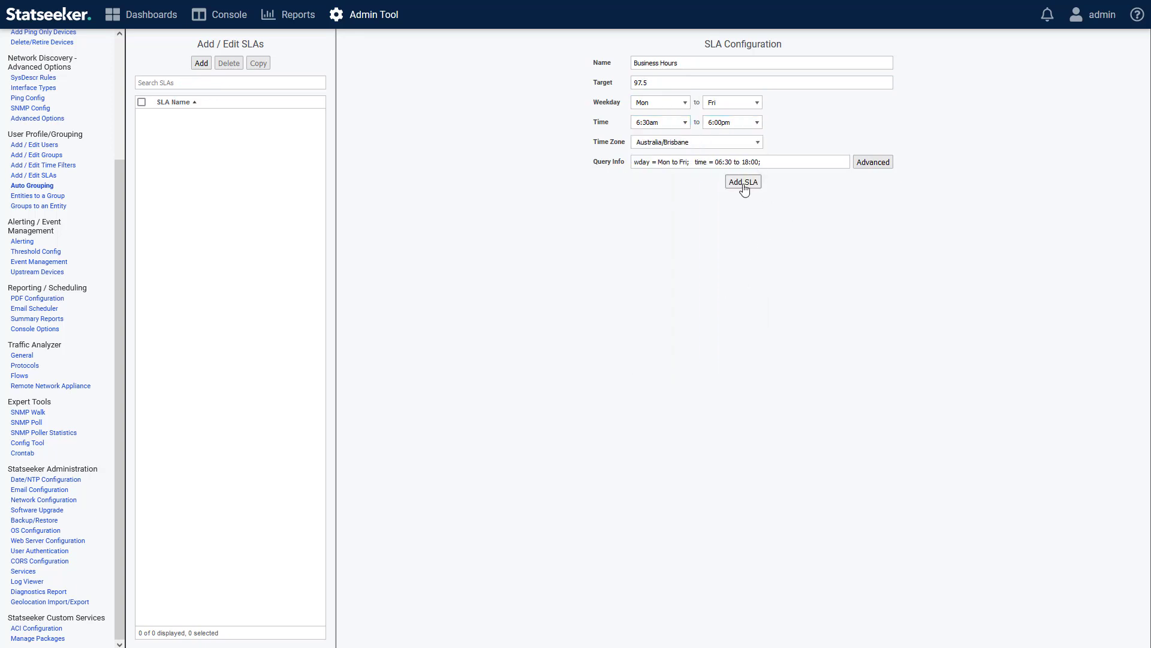
{"action": "left_click", "coordinate": [745, 186]}
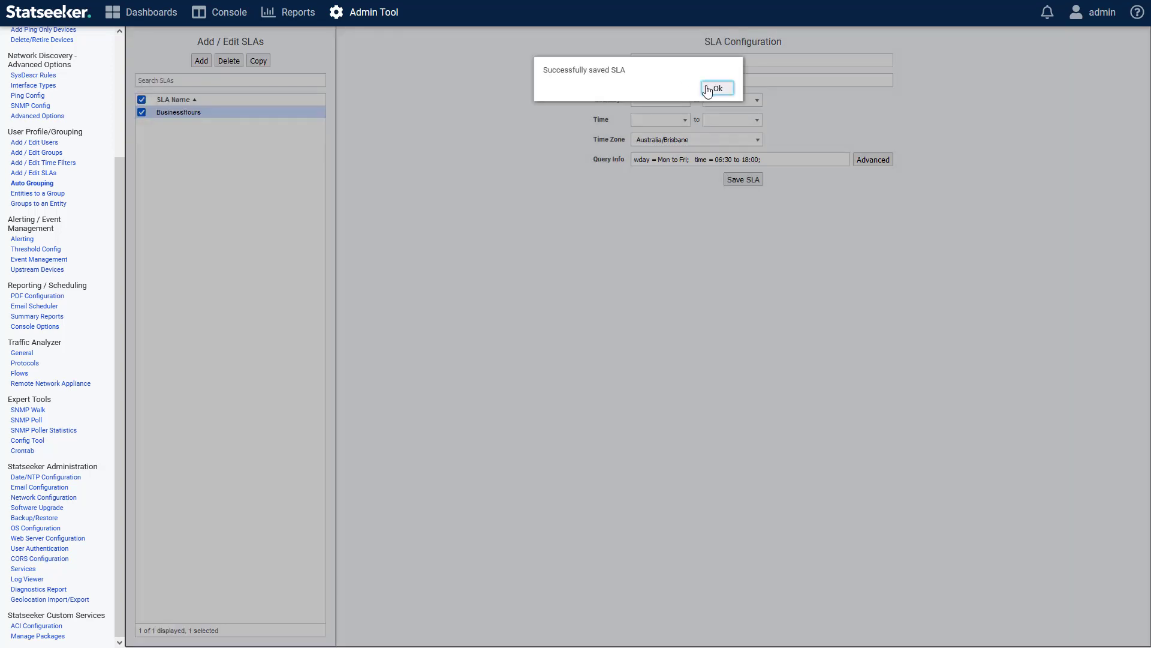
{"action": "left_click", "coordinate": [715, 89]}
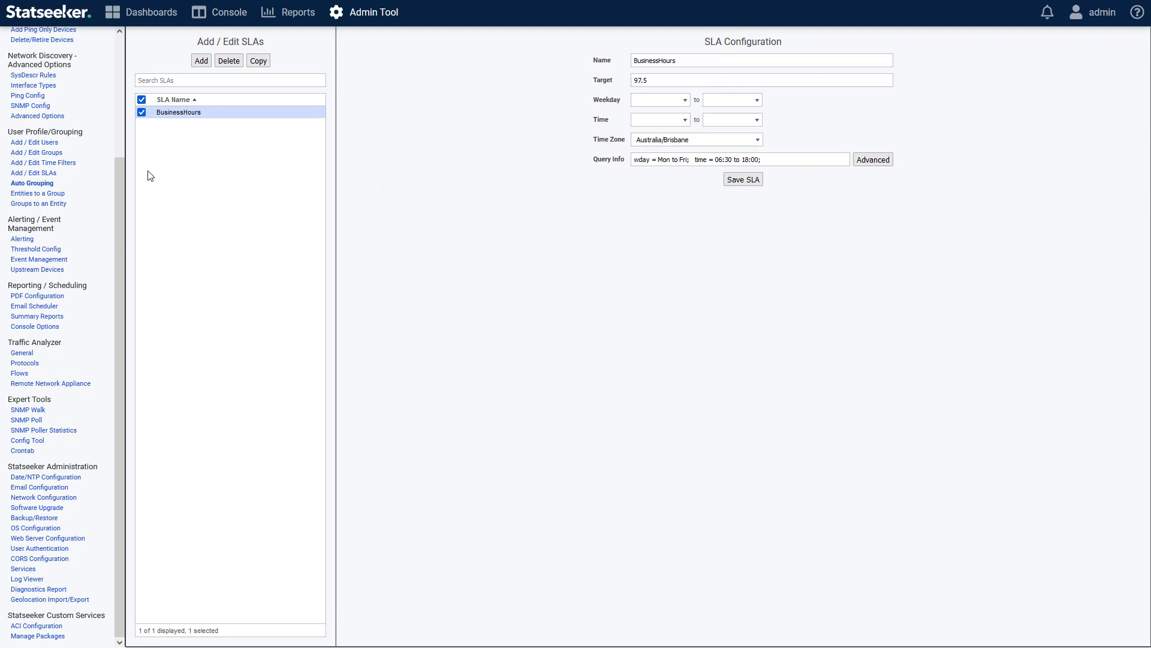
In the group settings, select the Athens, Atlanta, Auckland, Bangalore, Barcelona, Berlin and Boston groups.
{"action": "left_click", "coordinate": [28, 157]}
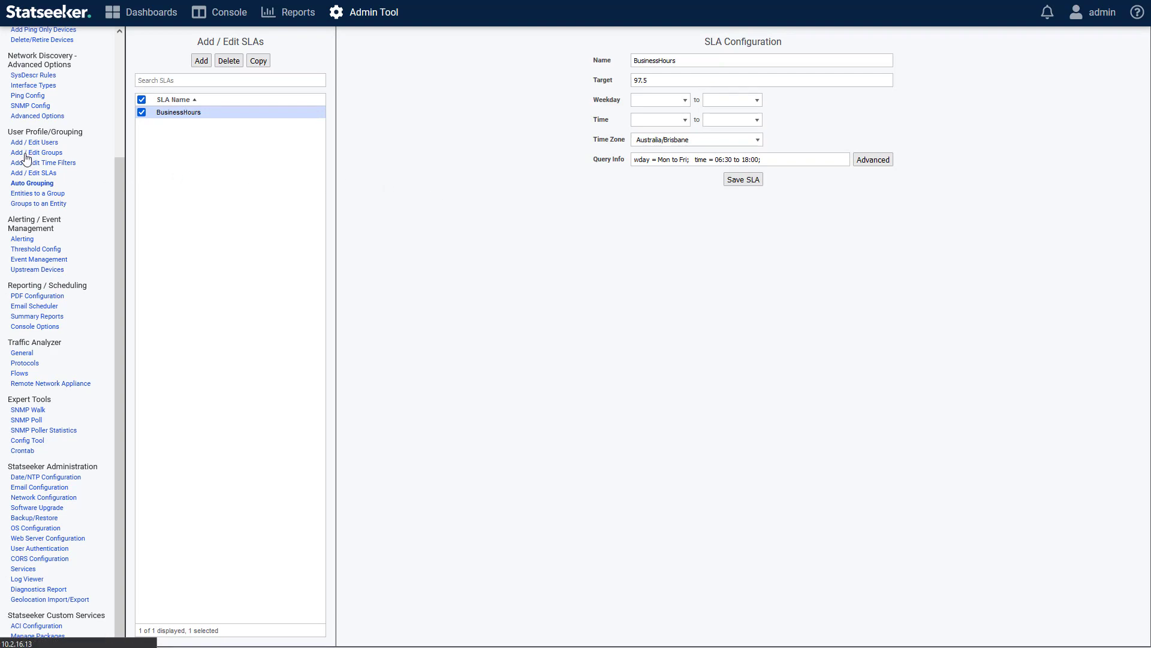
{"action": "left_click", "coordinate": [142, 196]}
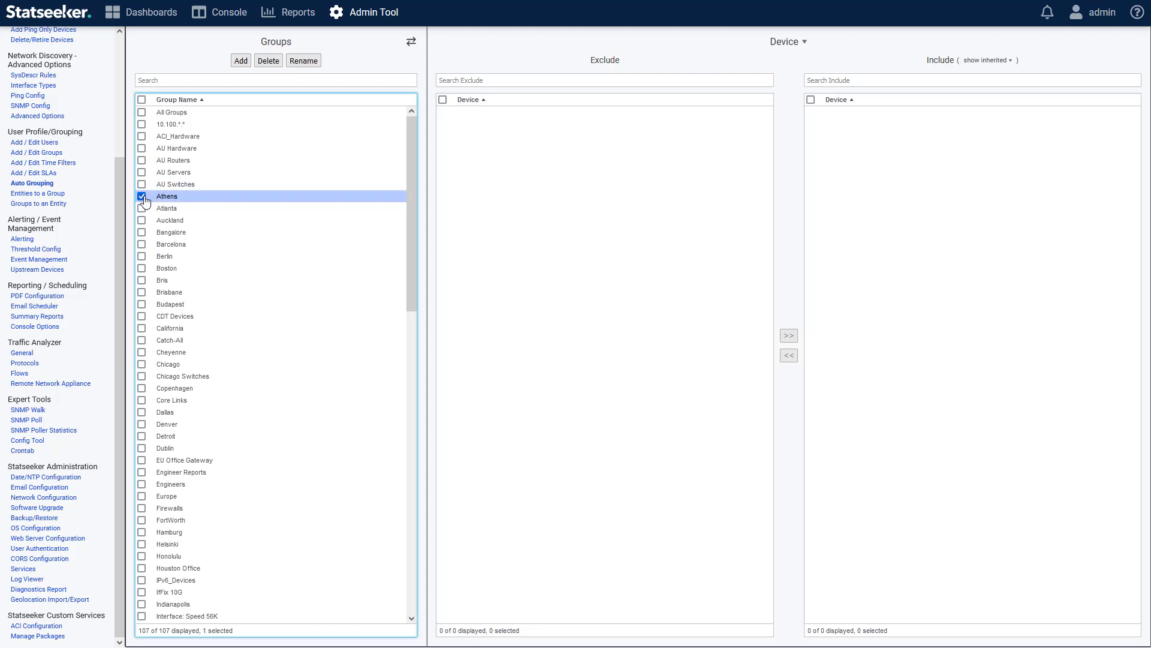
{"action": "left_click", "coordinate": [141, 208]}
{"action": "left_click", "coordinate": [141, 220]}
{"action": "left_click", "coordinate": [142, 232]}
{"action": "left_click", "coordinate": [142, 244]}
{"action": "left_click", "coordinate": [141, 256]}
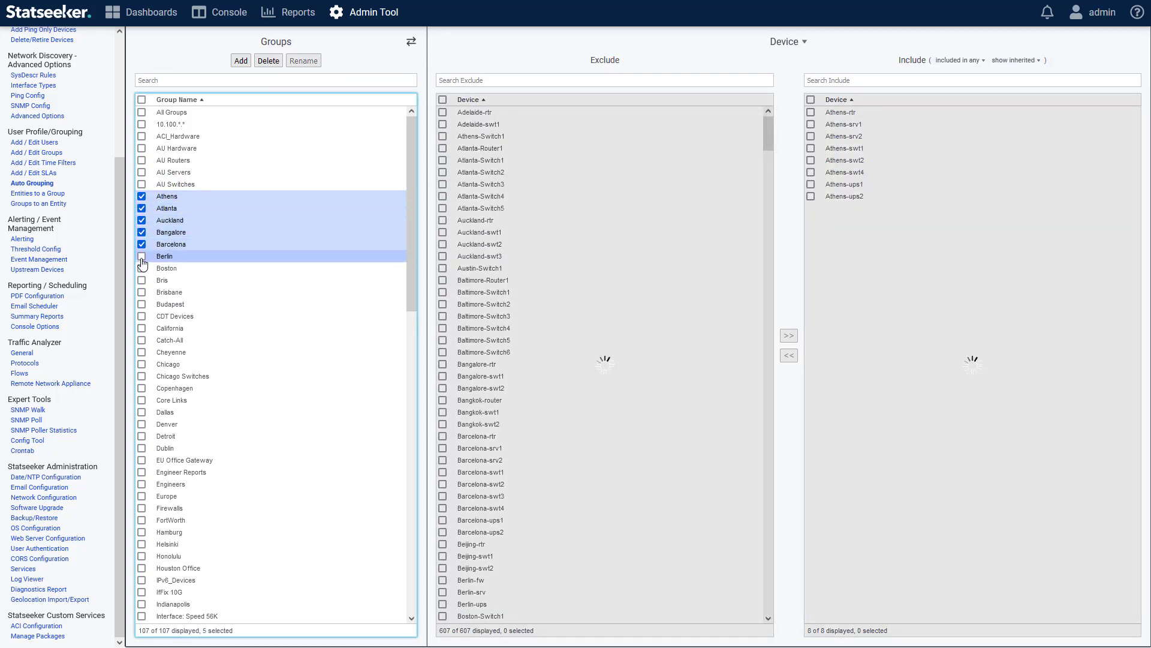
{"action": "left_click", "coordinate": [141, 268]}
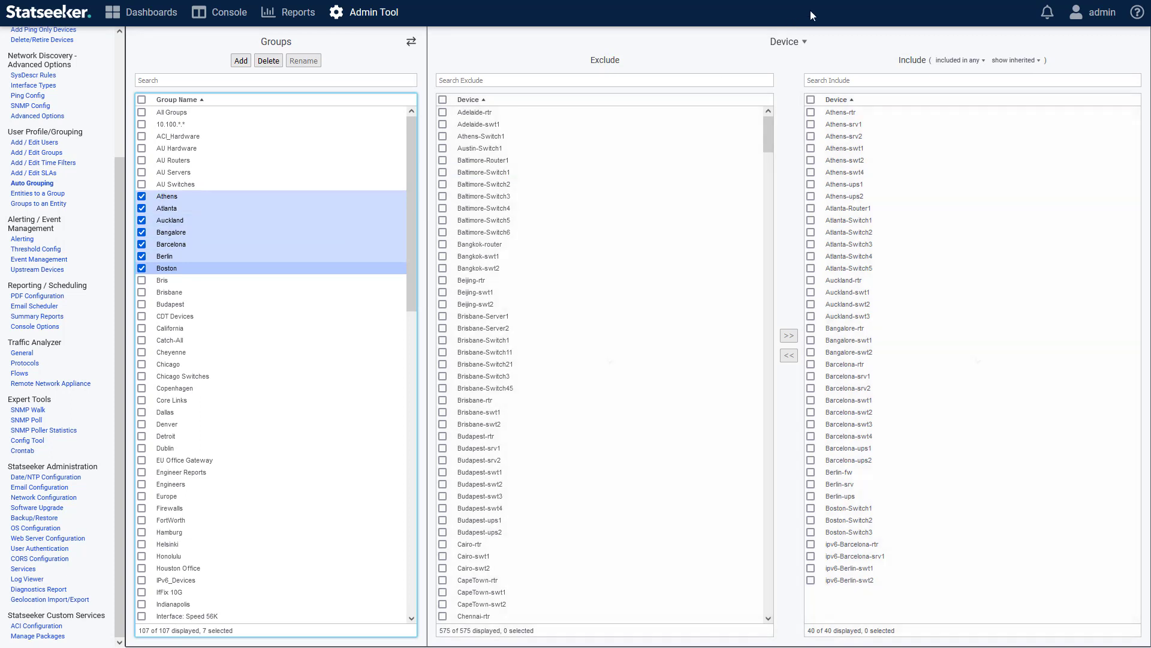
Switch the entity type from Device to SLA and include the BusinessHours SLA in the selected groups.
{"action": "left_click", "coordinate": [804, 41]}
{"action": "left_click", "coordinate": [790, 105]}
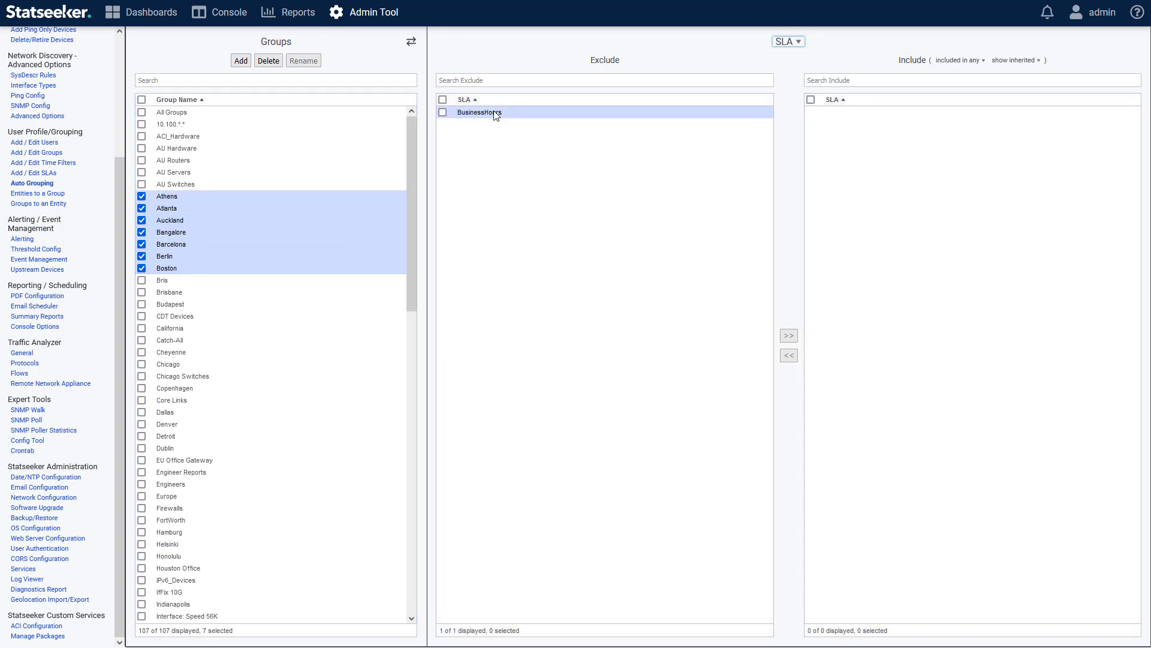
{"action": "left_click", "coordinate": [494, 113]}
{"action": "left_click", "coordinate": [790, 336]}
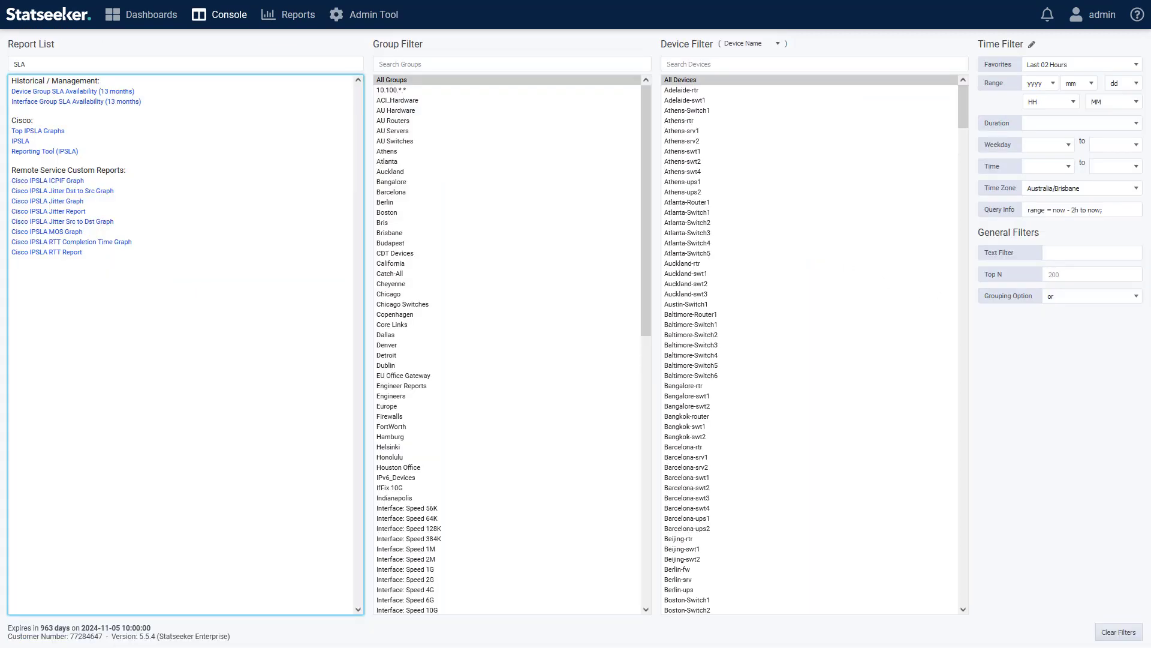
From the Console, run the Device Group SLA Availability (13 months) report to review the groups' monthly SLA figures, then close it.
{"action": "left_click", "coordinate": [120, 93]}
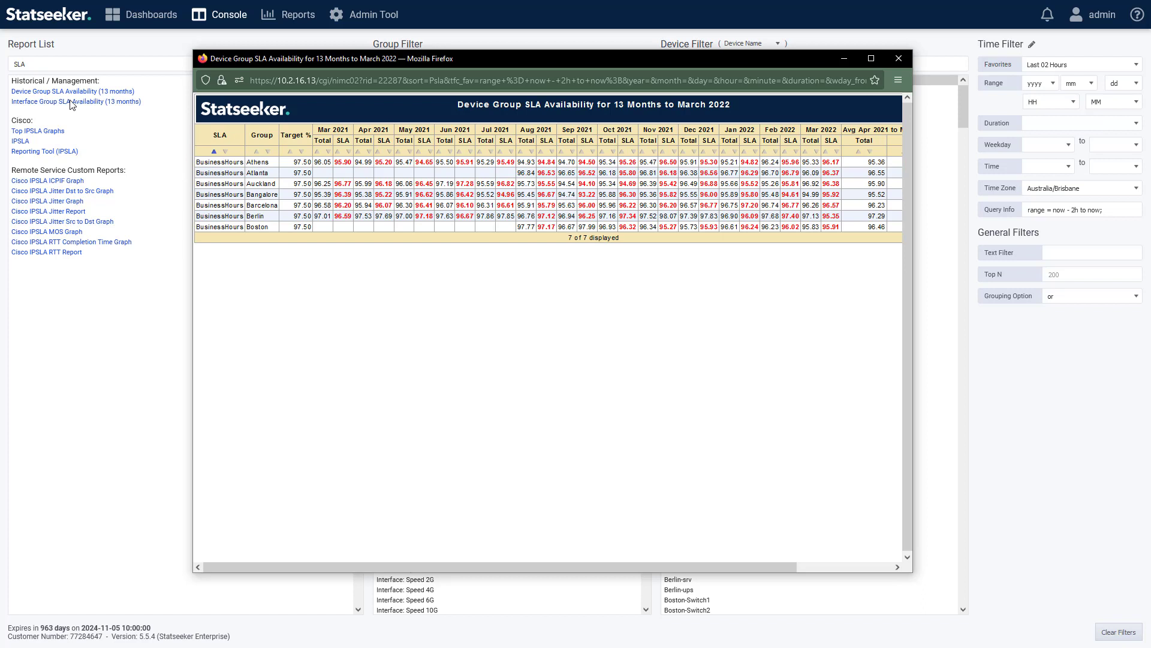
{"action": "left_click", "coordinate": [898, 58]}
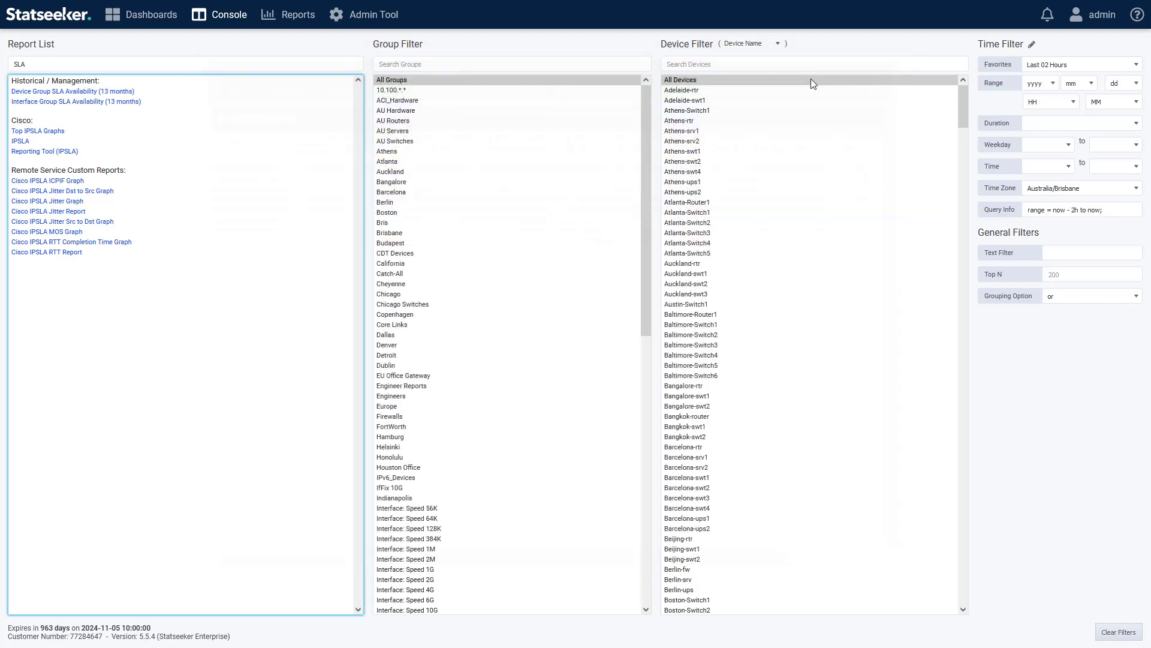
Filter the Console's group list by "WAN".
{"action": "left_click", "coordinate": [458, 63]}
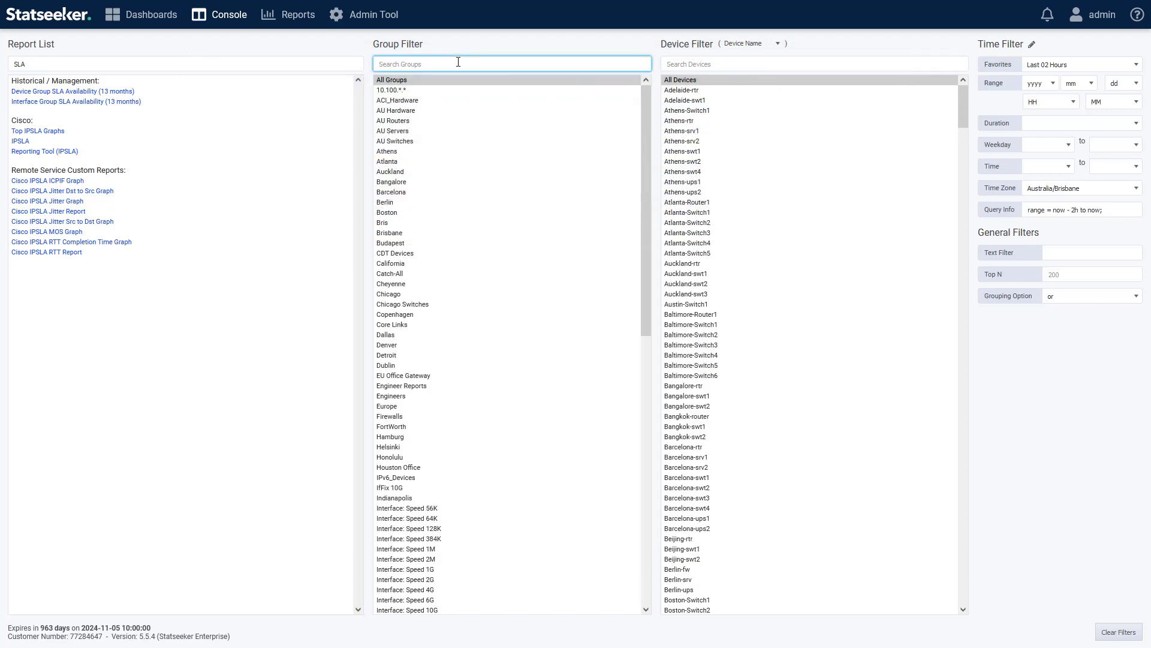
{"action": "type", "text": "WAN"}
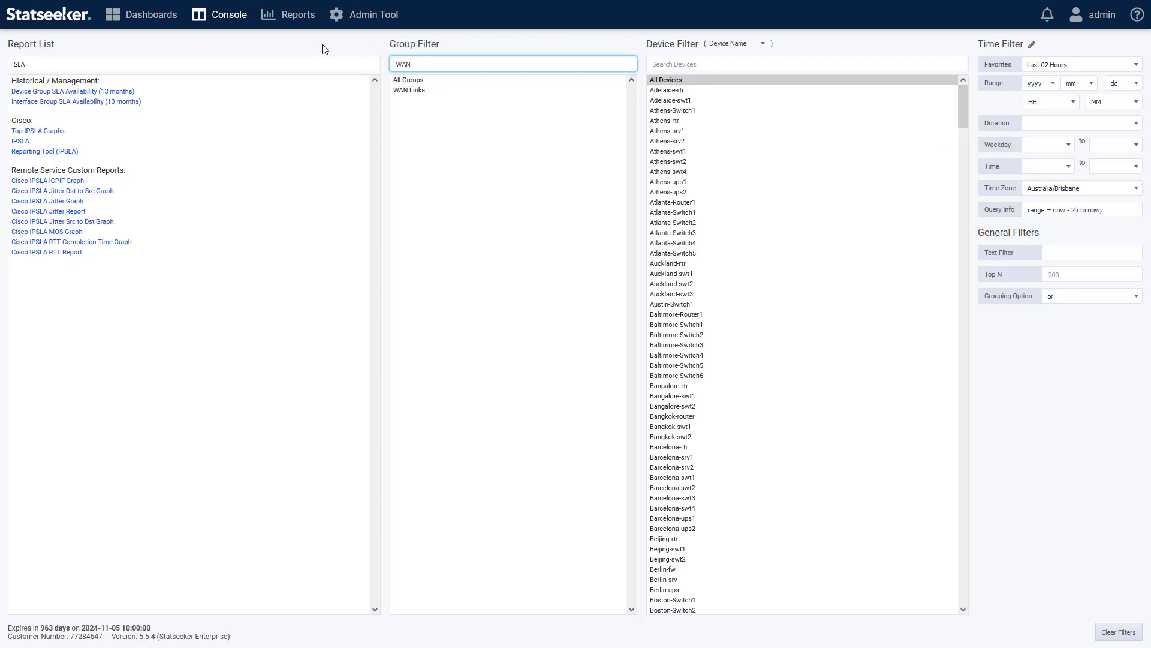
{"action": "left_click", "coordinate": [510, 38]}
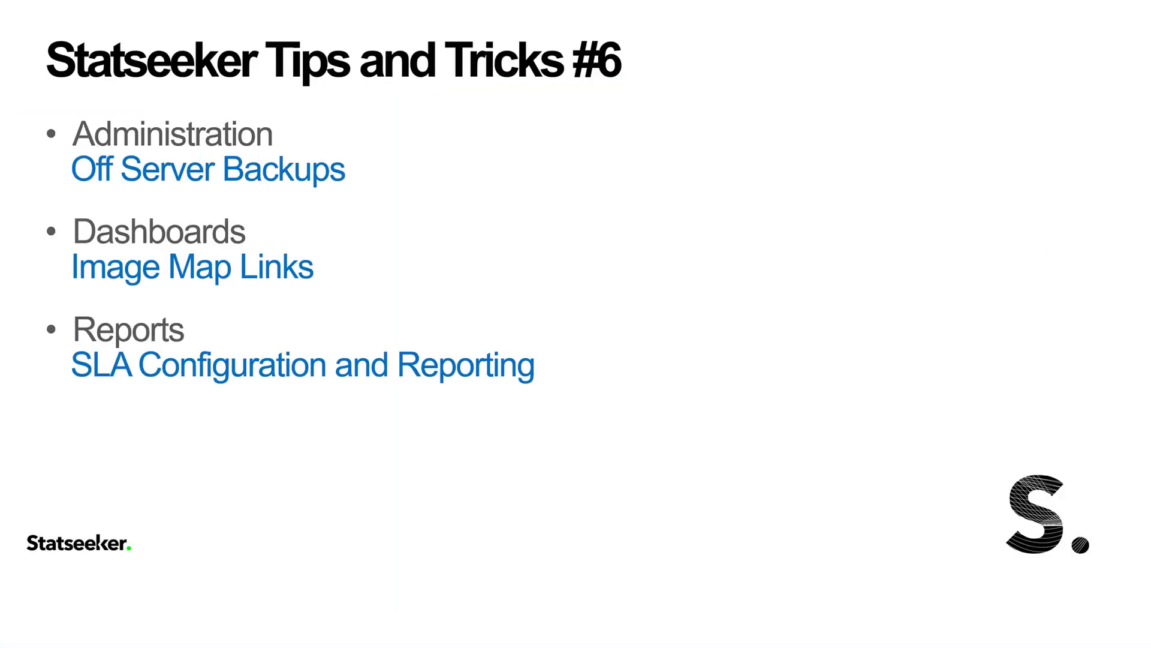